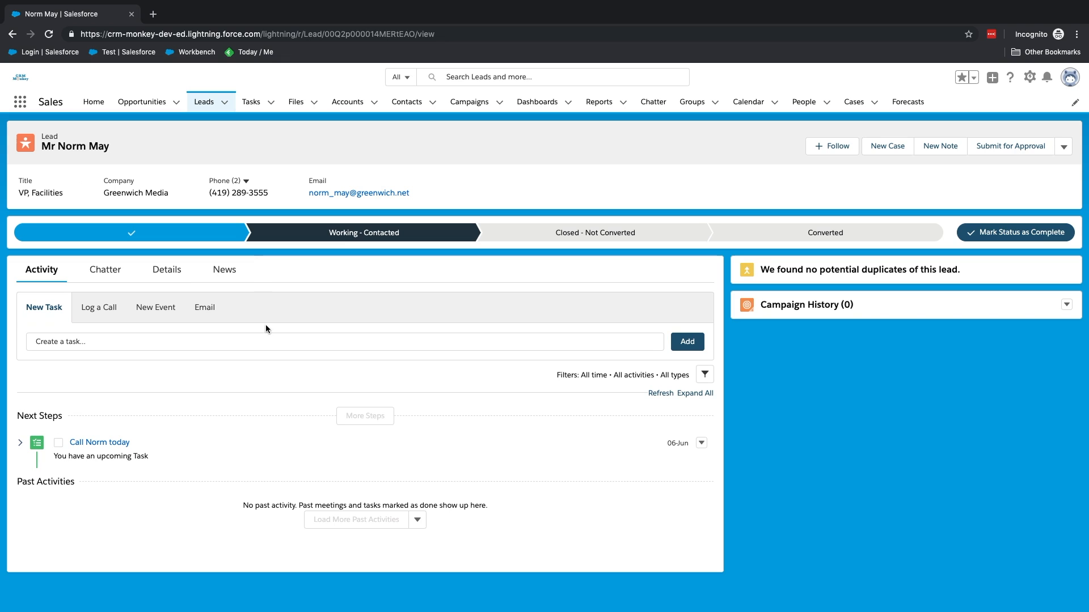
Check the lead's upcoming call task, and start creating a calendar based on the Task object.
click(114, 444)
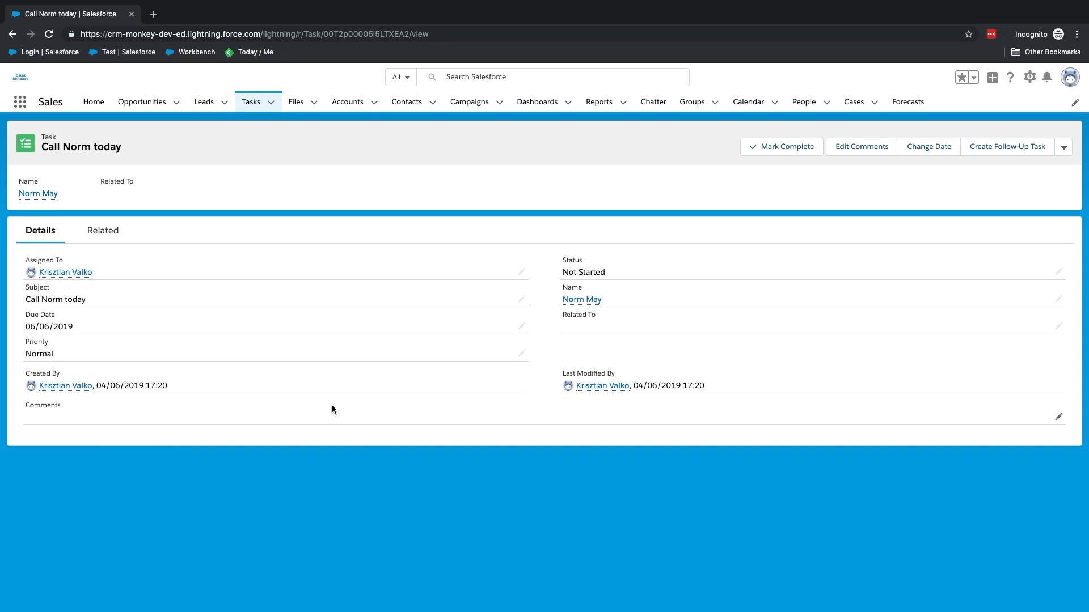
click(757, 104)
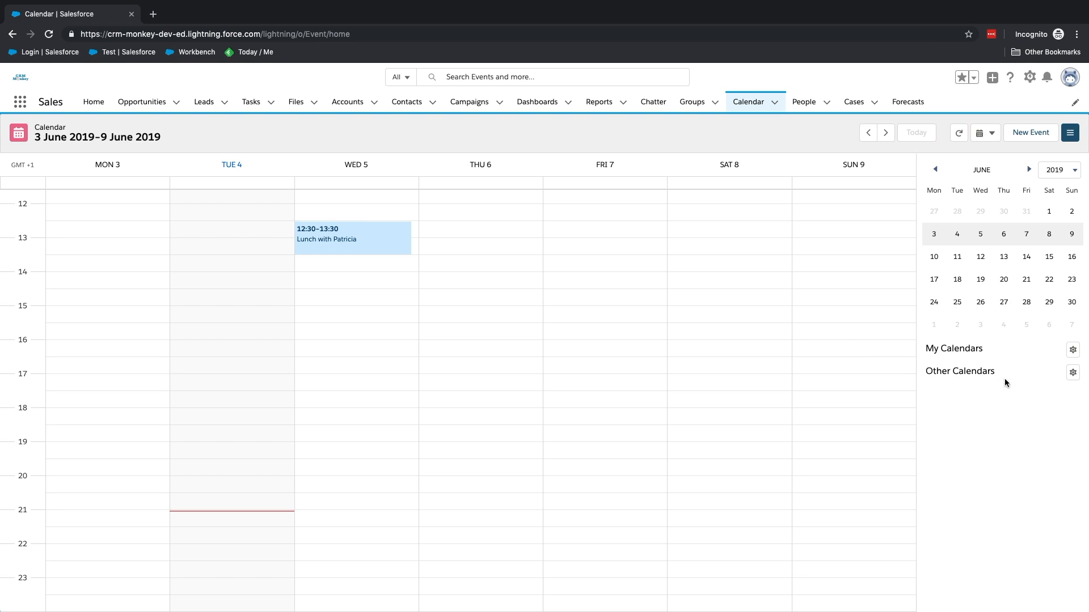
click(1072, 351)
click(1051, 374)
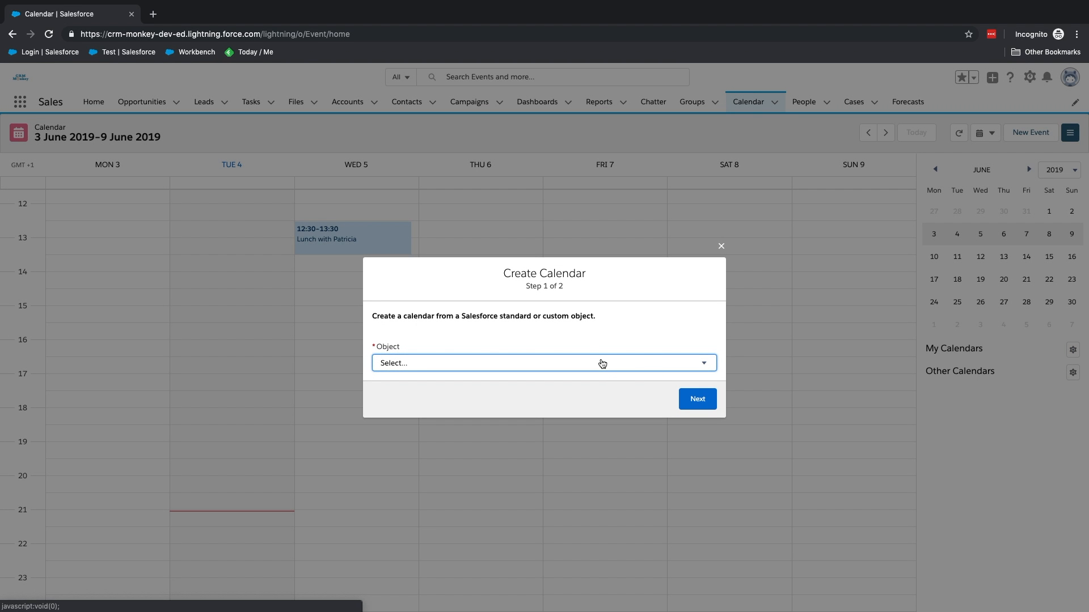
click(604, 364)
scroll(605, 364, down, 10)
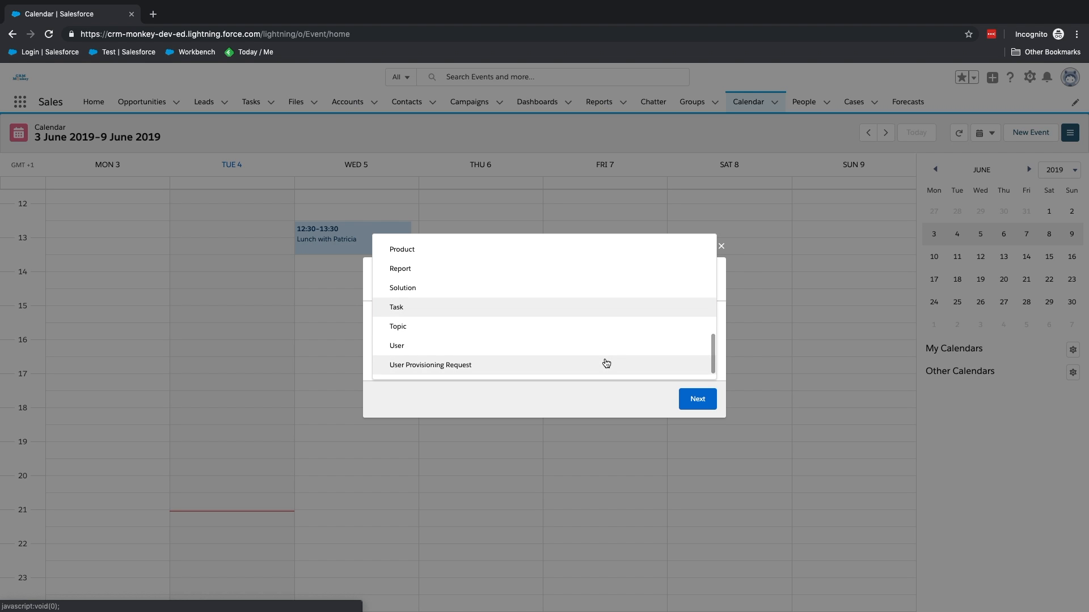
click(578, 309)
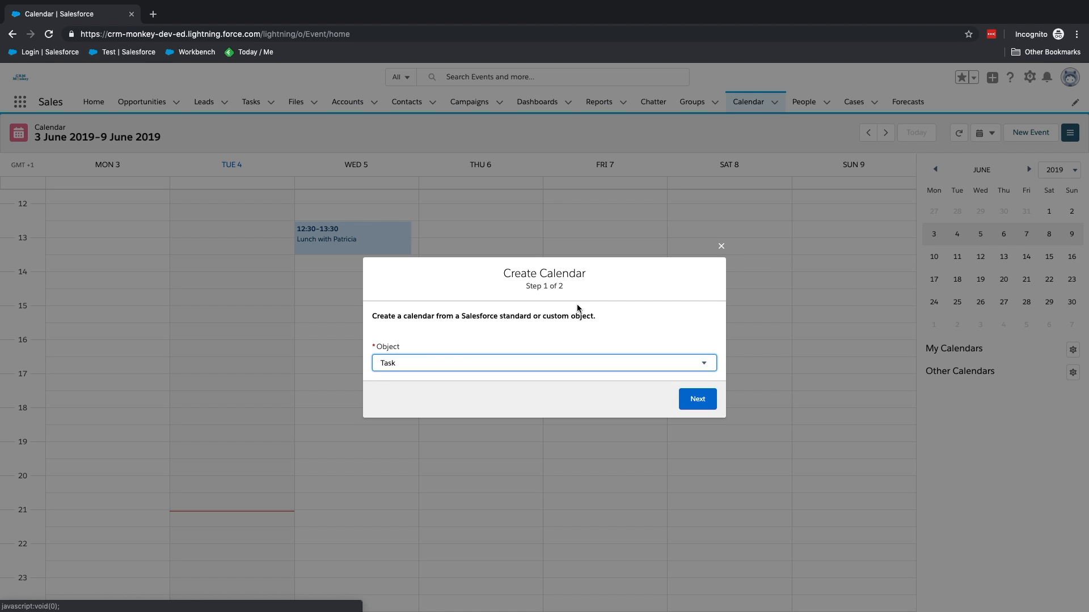
click(702, 408)
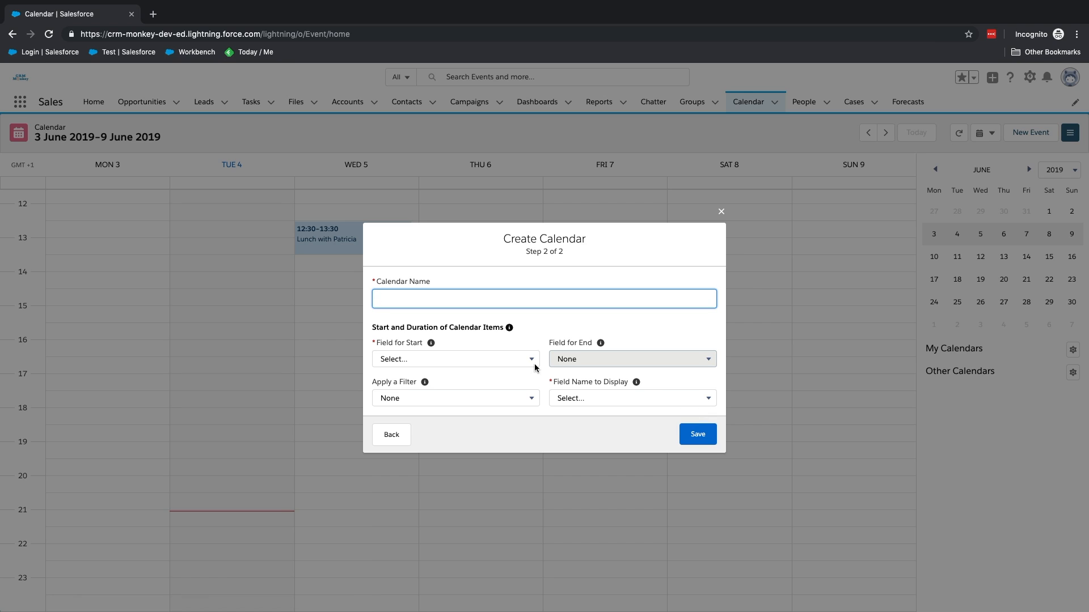
Set the new calendar's start field to Due Date Only (Date) and its field name to display to Subject.
click(401, 359)
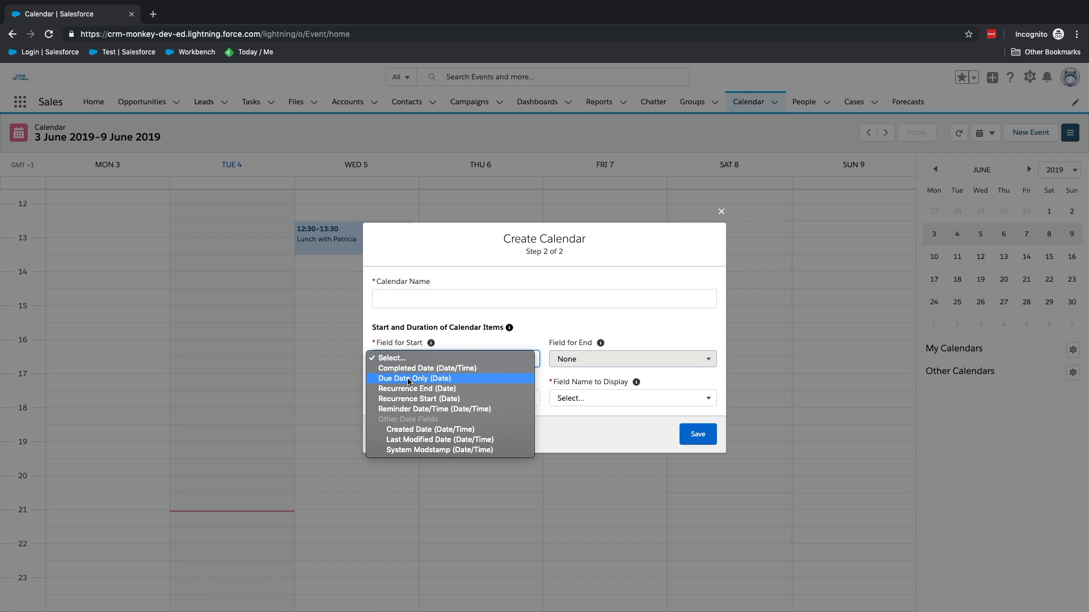
click(404, 378)
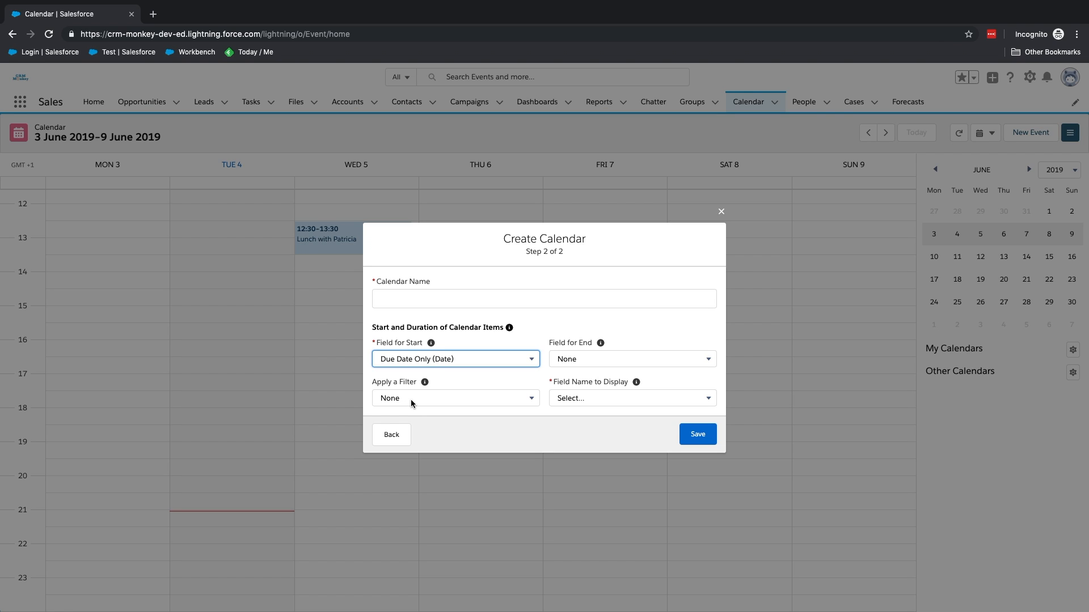
click(411, 399)
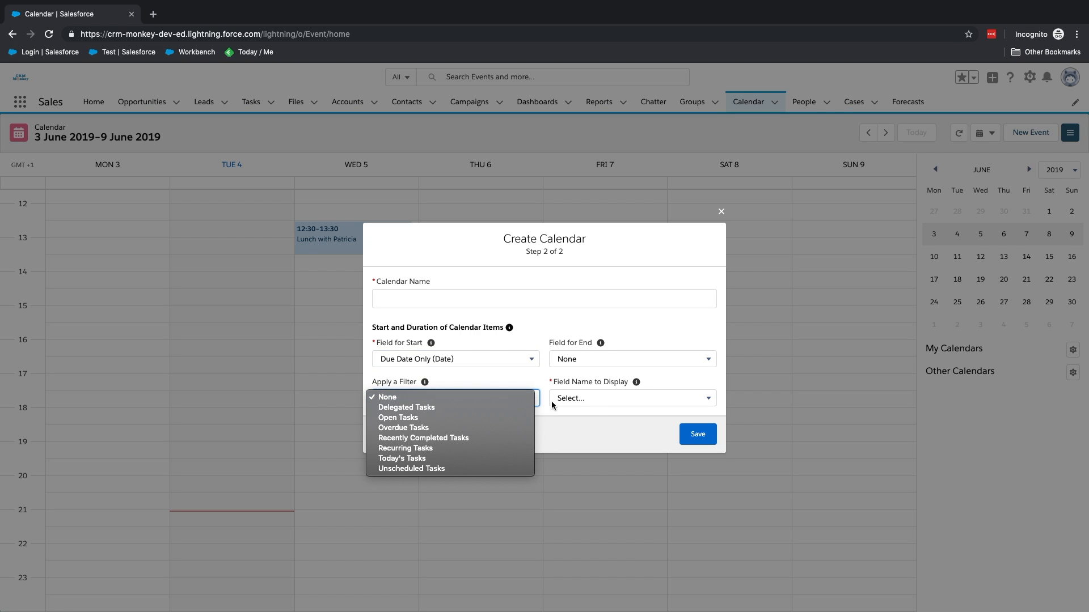
click(596, 404)
click(596, 400)
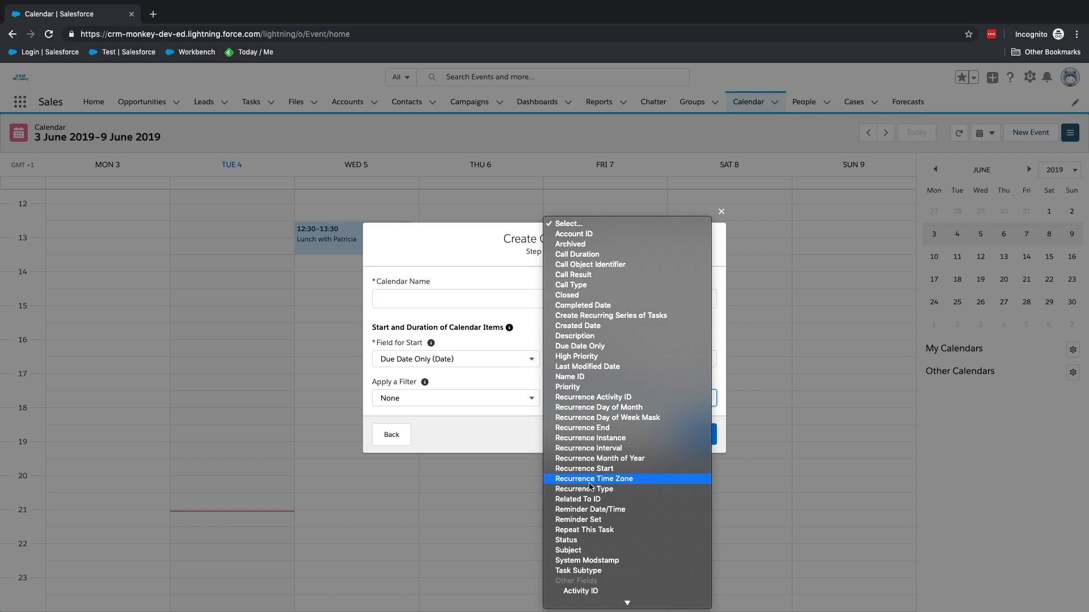
click(578, 550)
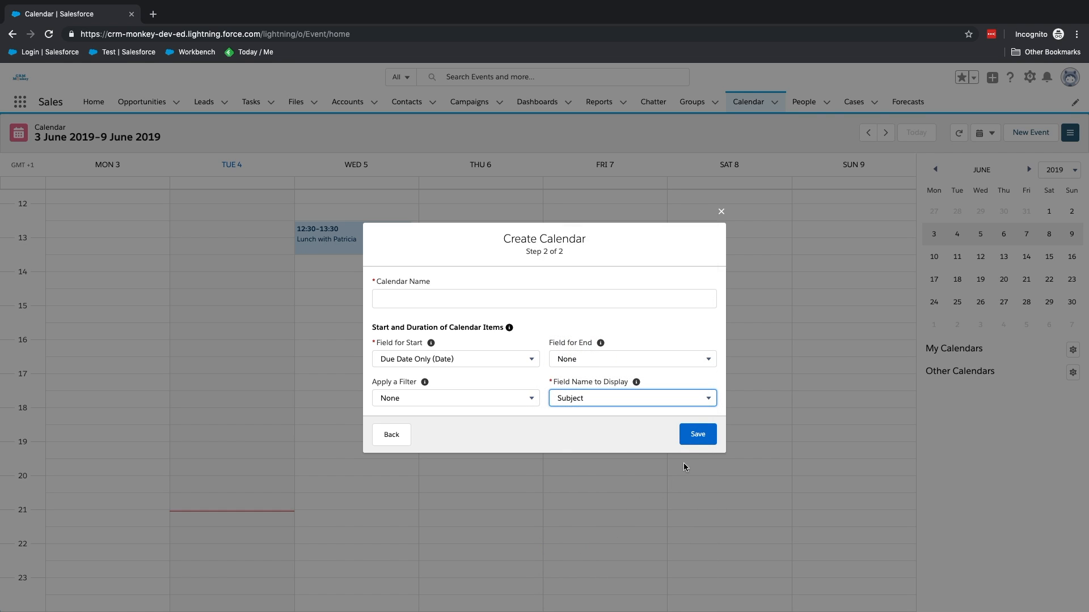
Name the calendar My Tasks and save it.
click(698, 439)
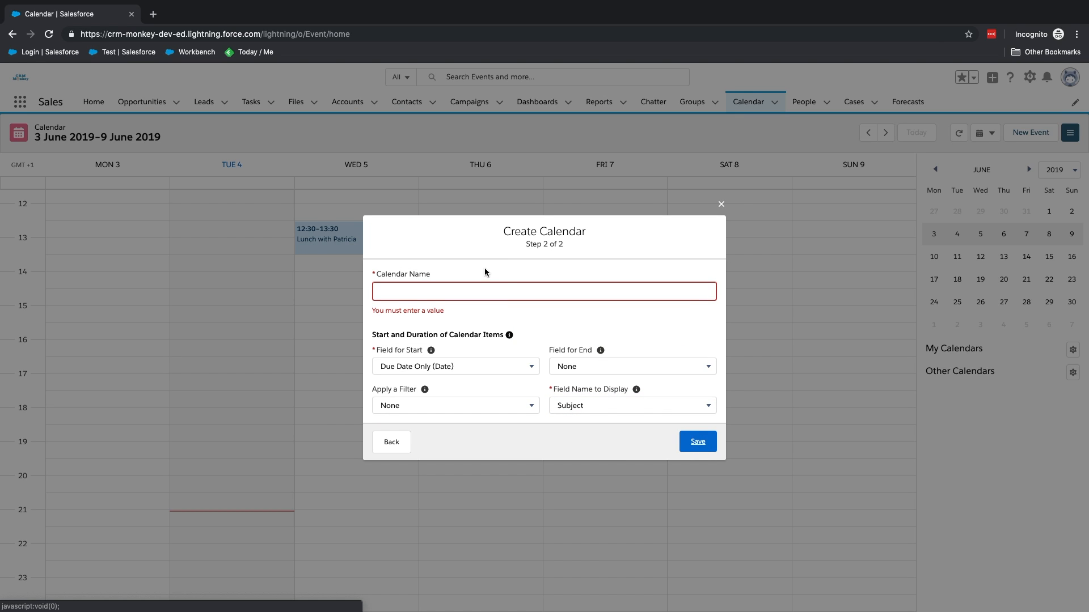
click(485, 290)
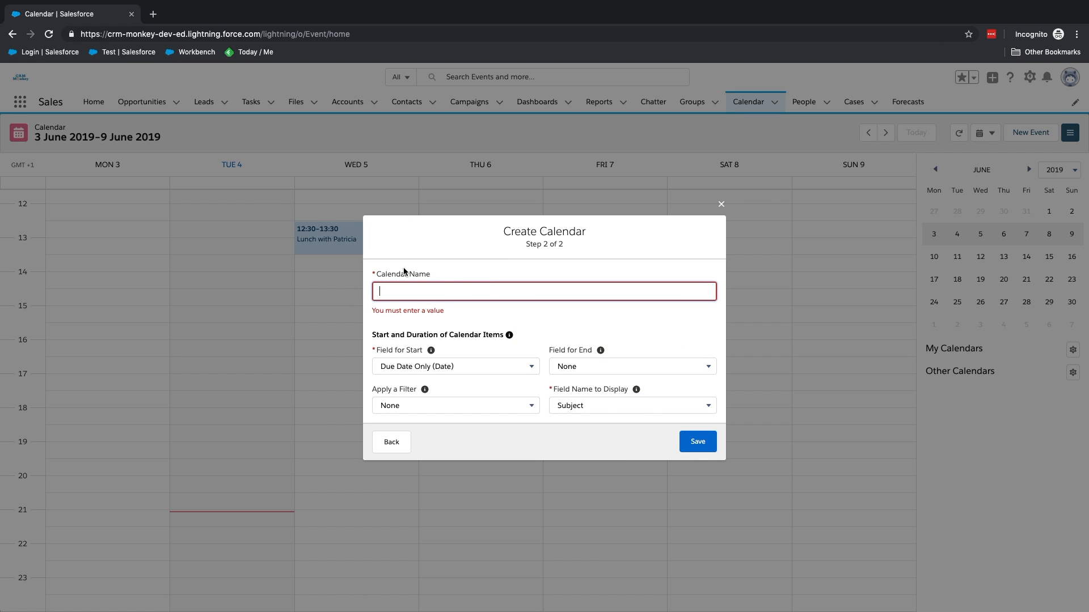
text(My Tasks)
click(698, 445)
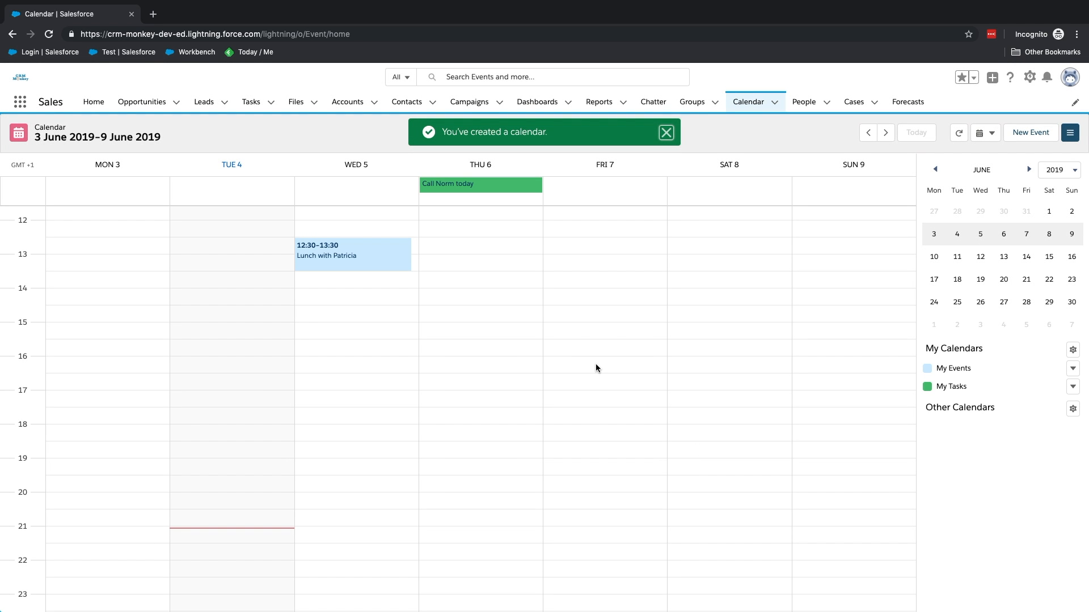
scroll(593, 364, up, 4)
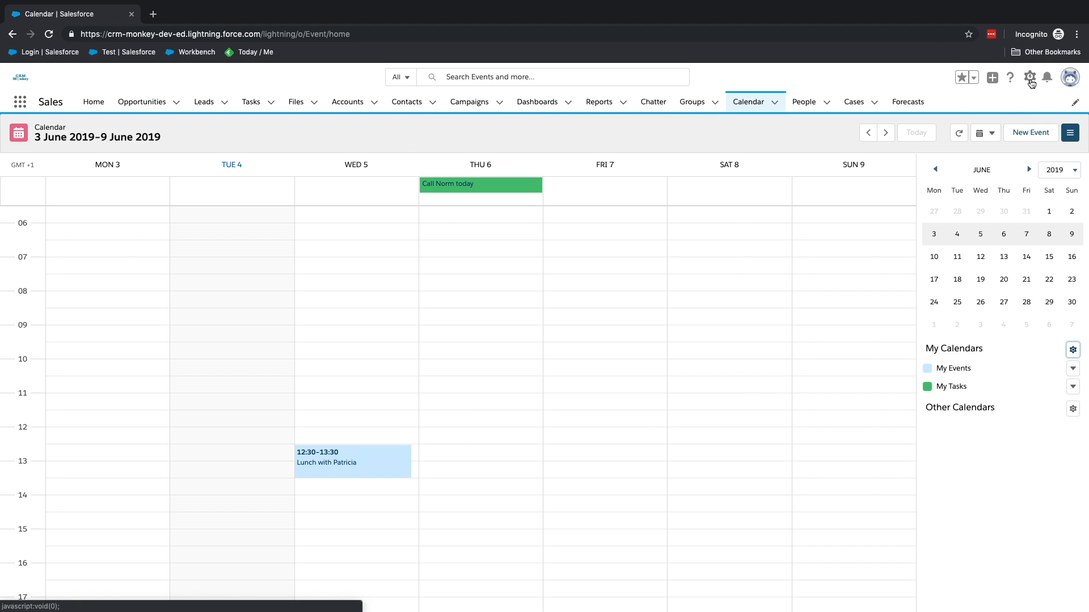
Open the Fields & Relationships of the Activity object in Setup's Object Manager.
click(1030, 77)
click(981, 109)
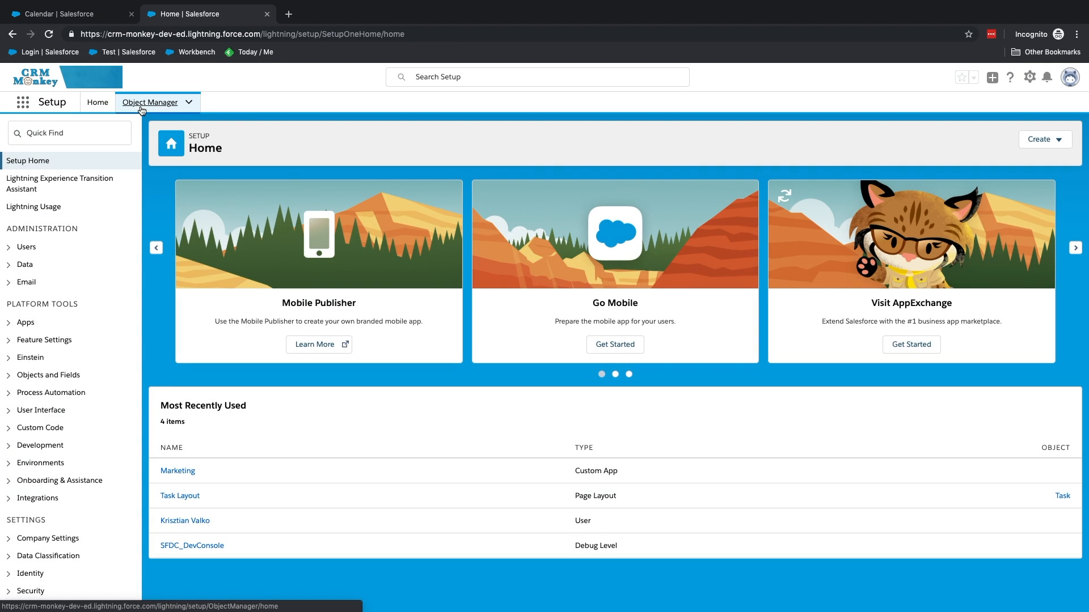
click(141, 103)
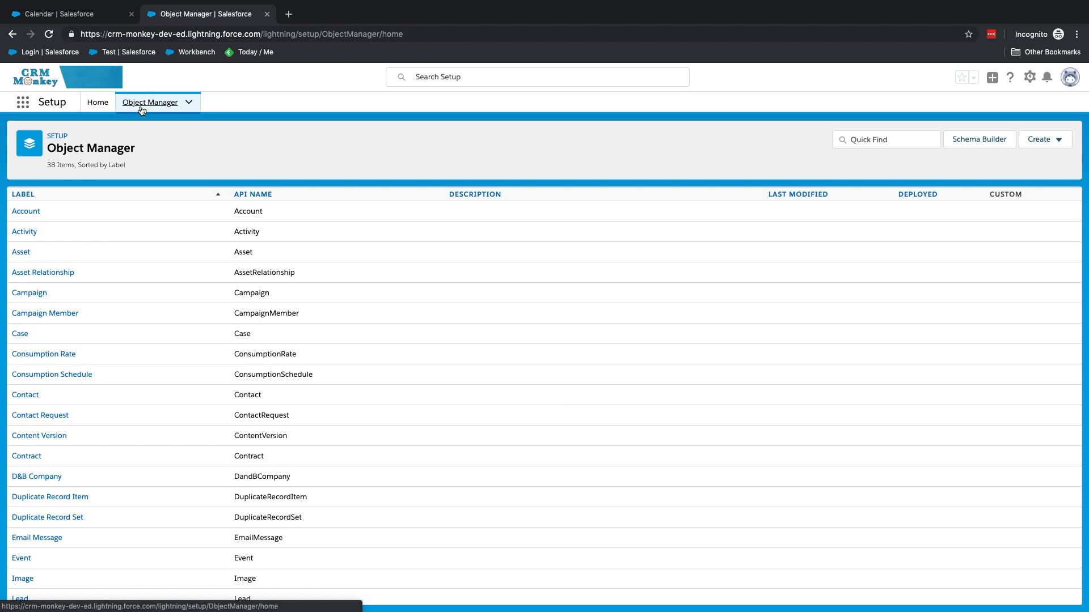
click(861, 143)
text(acti)
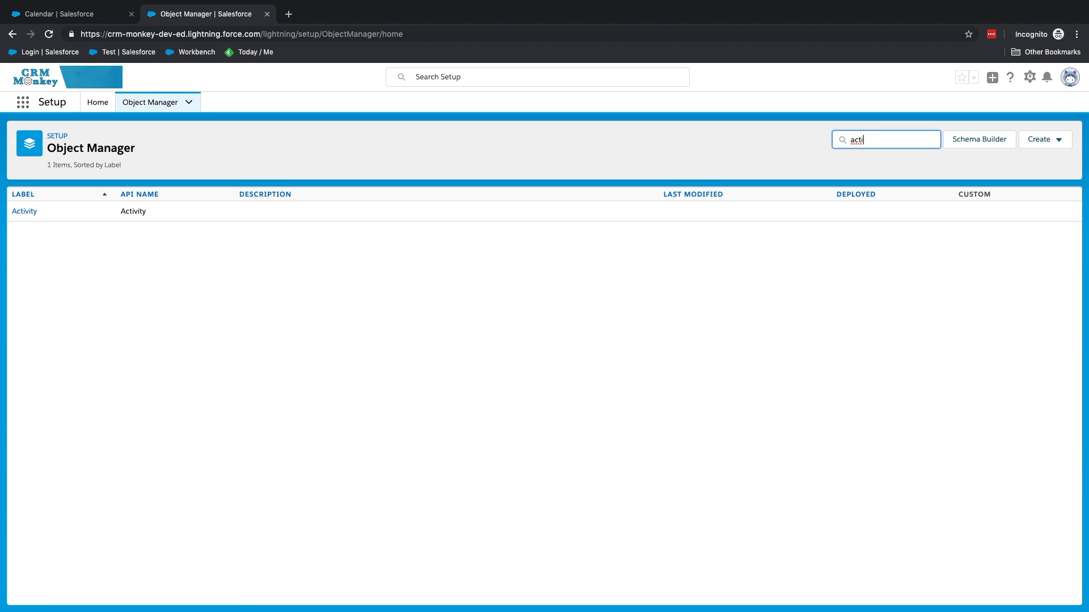
click(25, 211)
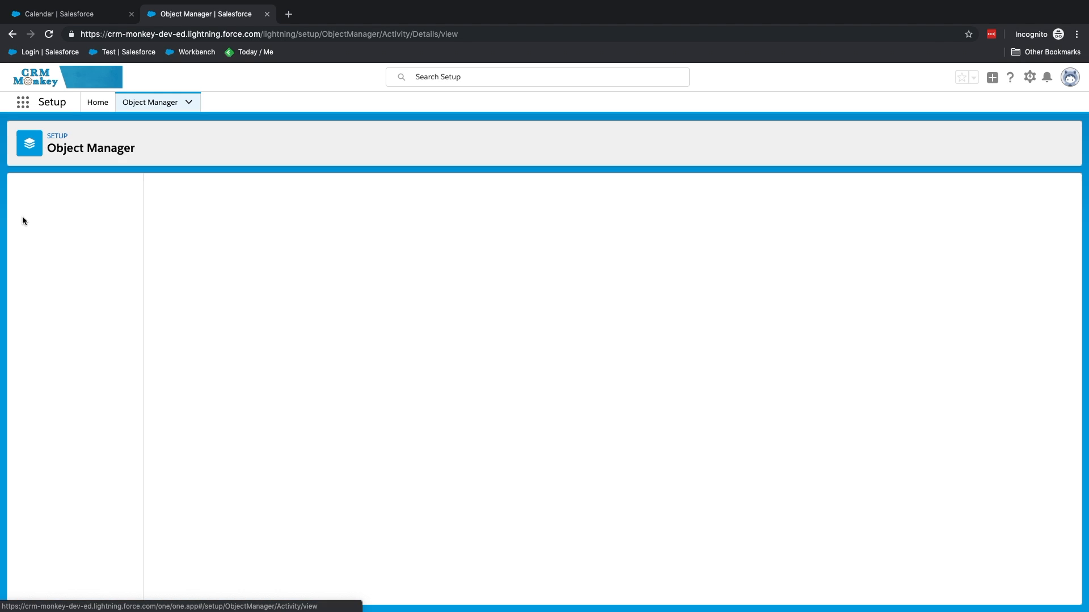
click(34, 213)
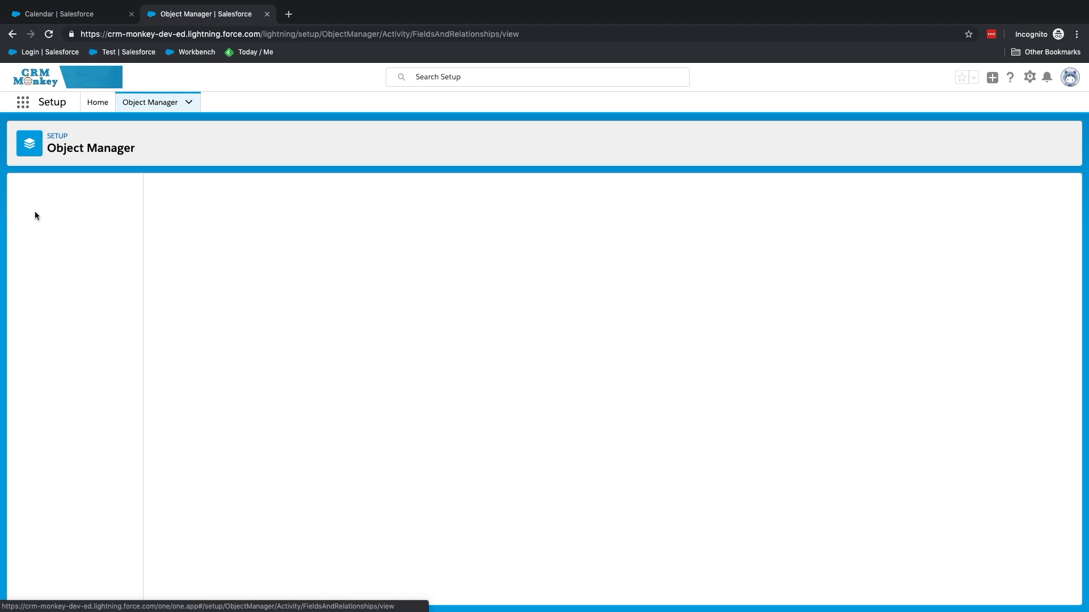
Define a new custom field of type Date/Time on the Activity object, labelled Due Date/Time.
click(973, 192)
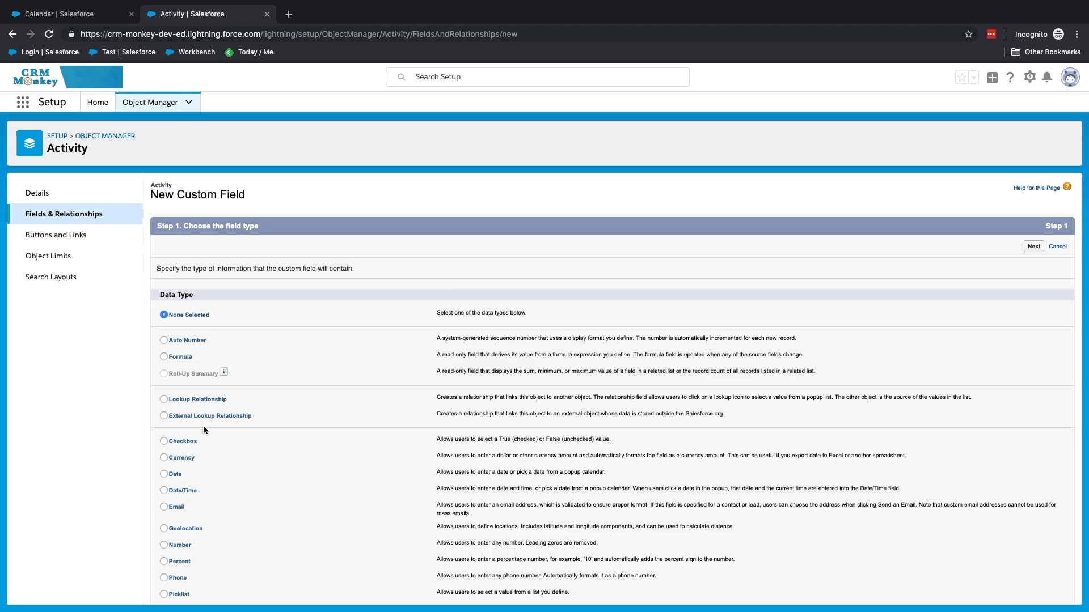
click(163, 491)
click(1033, 250)
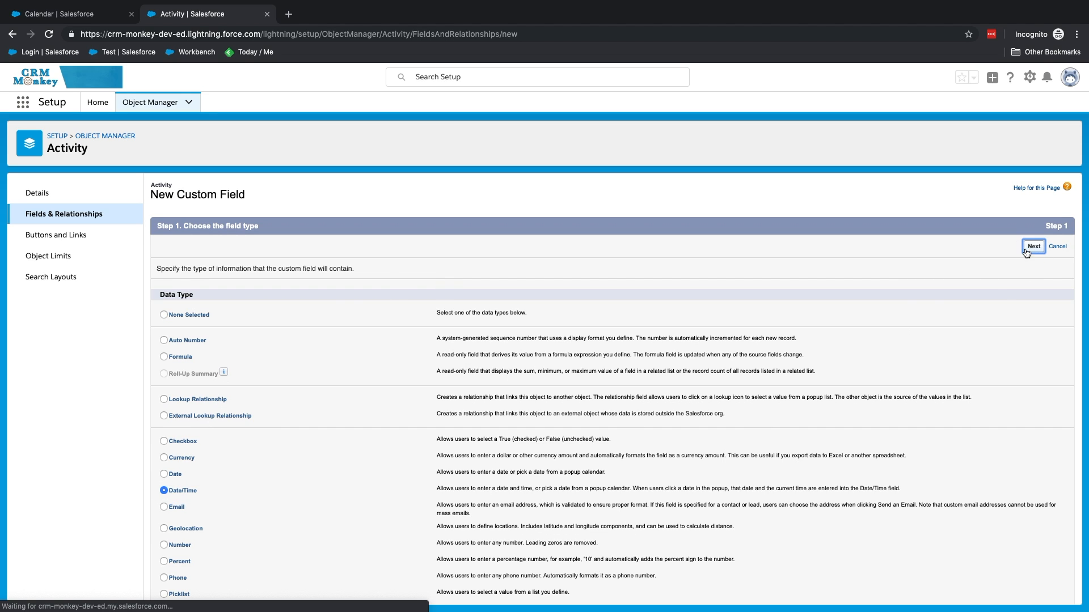
text(Due Date/Time)
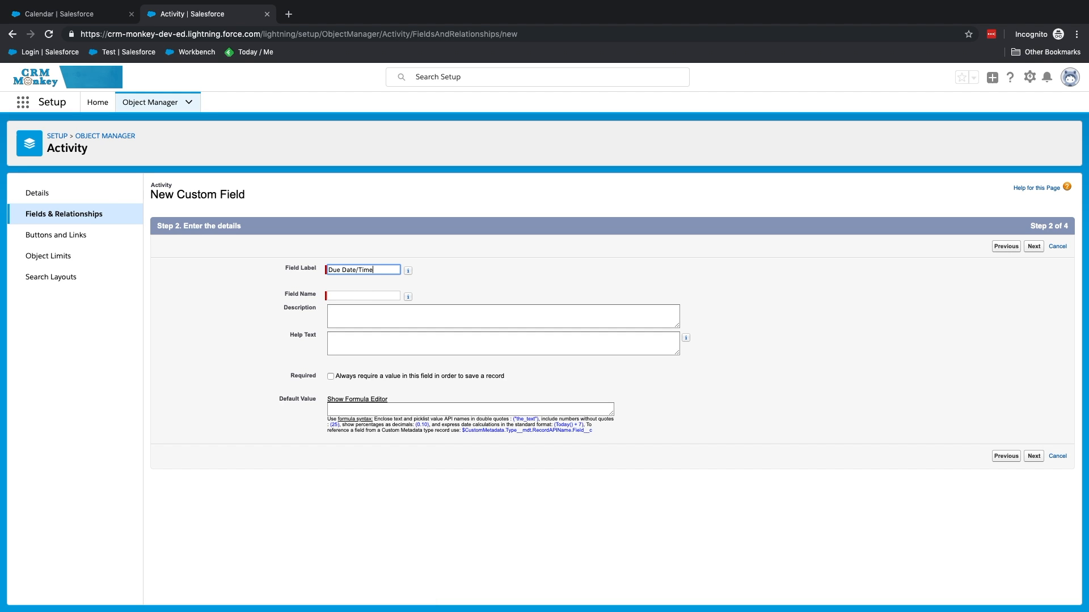
key(Tab)
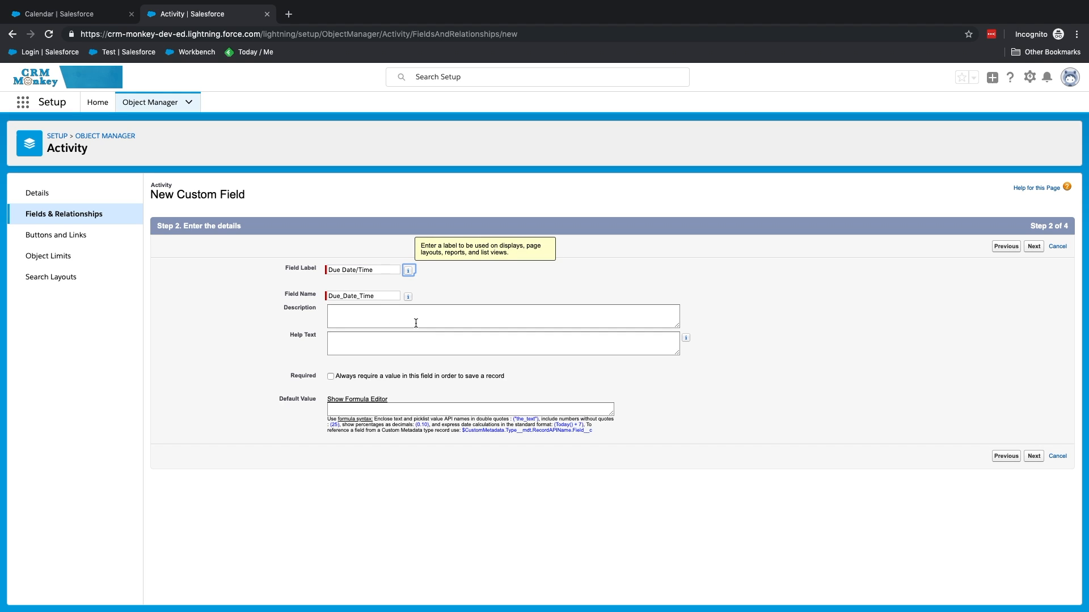
click(1034, 457)
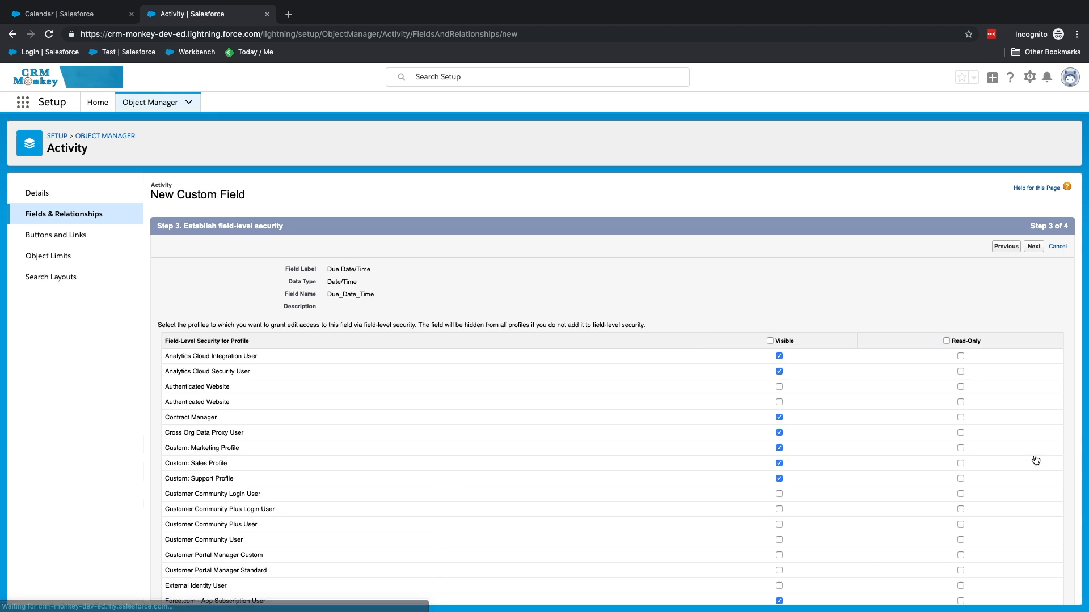
Make the new field visible to all profiles, exclude it from Event Layout while keeping Task Layout, and save it.
click(770, 340)
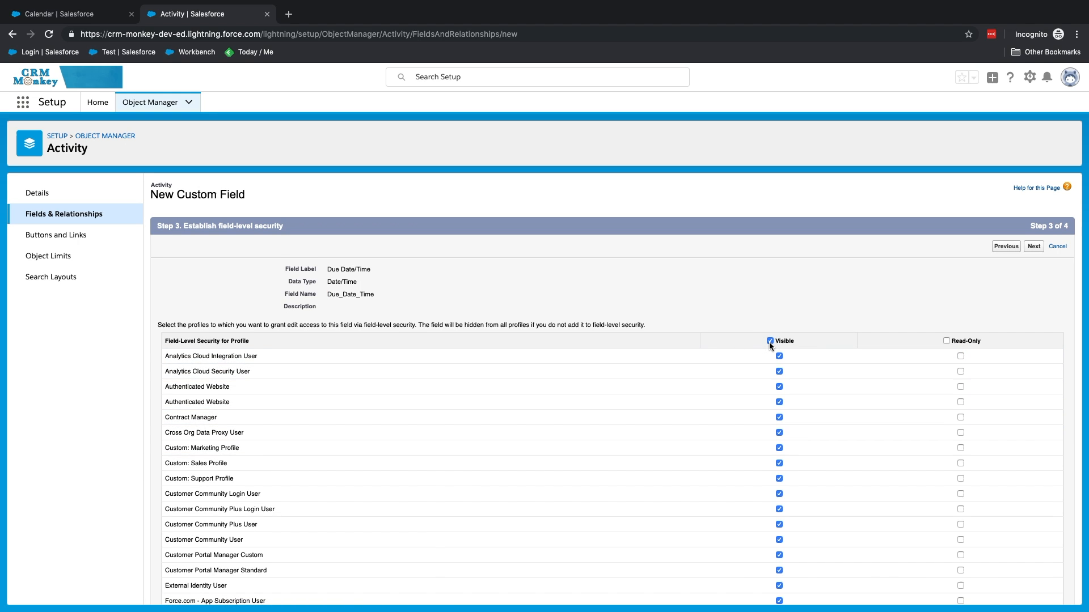
click(1034, 246)
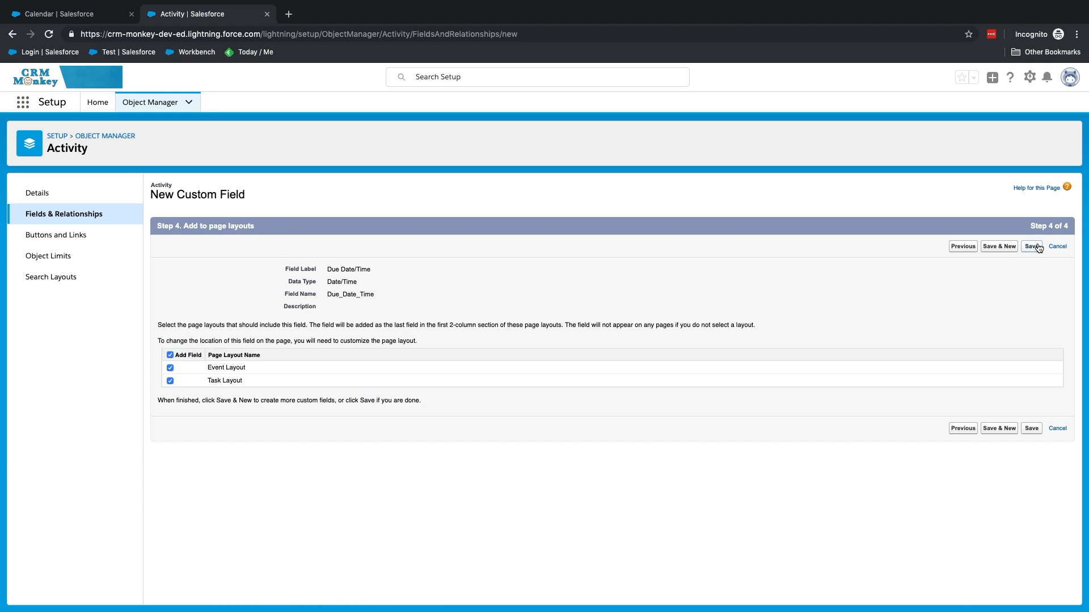
click(170, 368)
click(1029, 429)
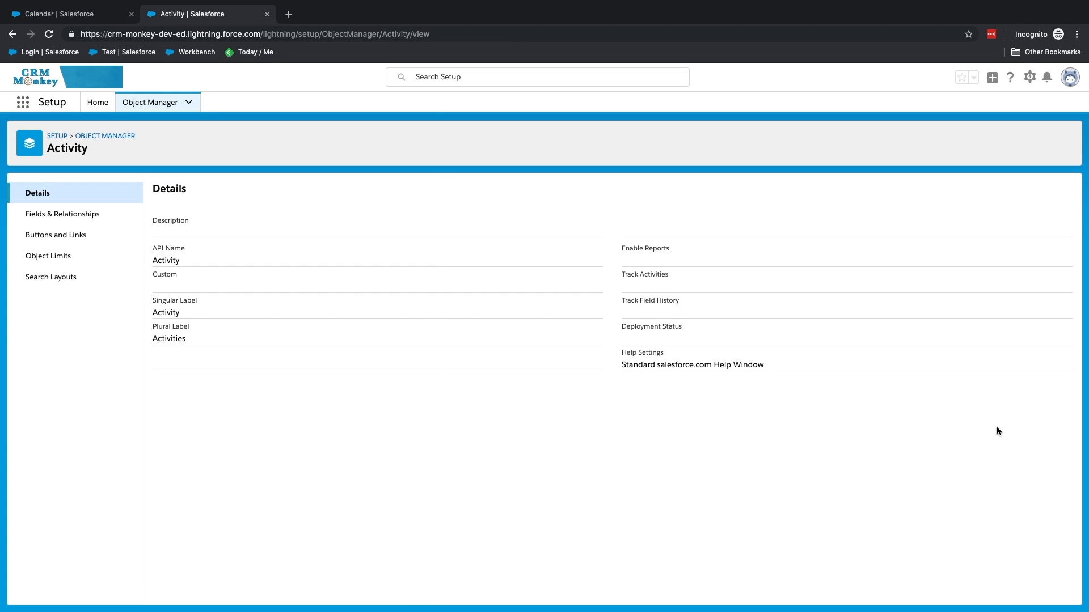
Find Global Actions in Setup and open the layout of the New Task action for editing.
click(99, 103)
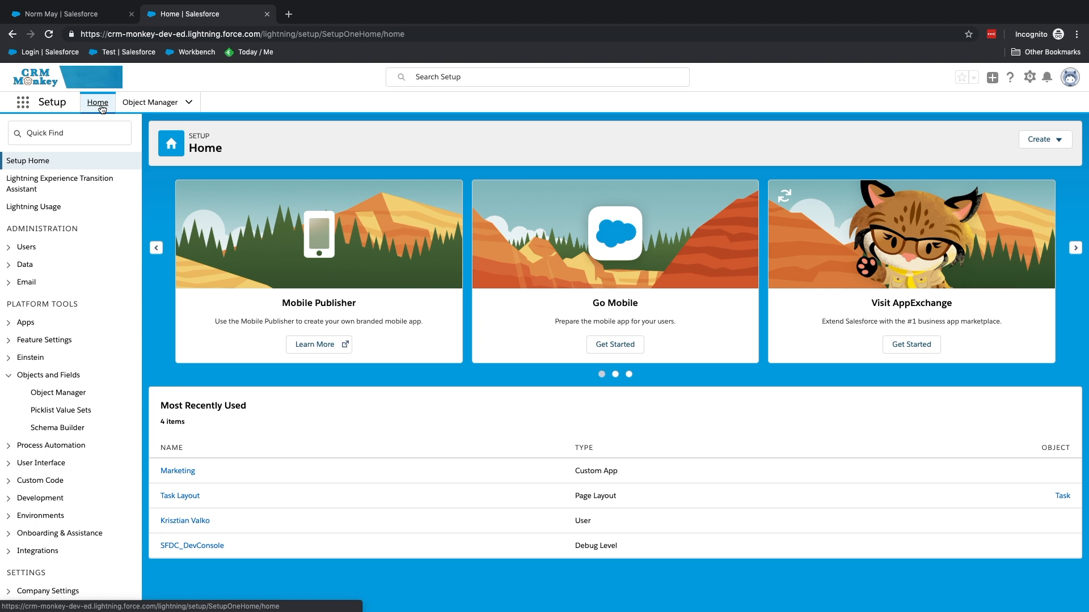
click(89, 141)
text(global)
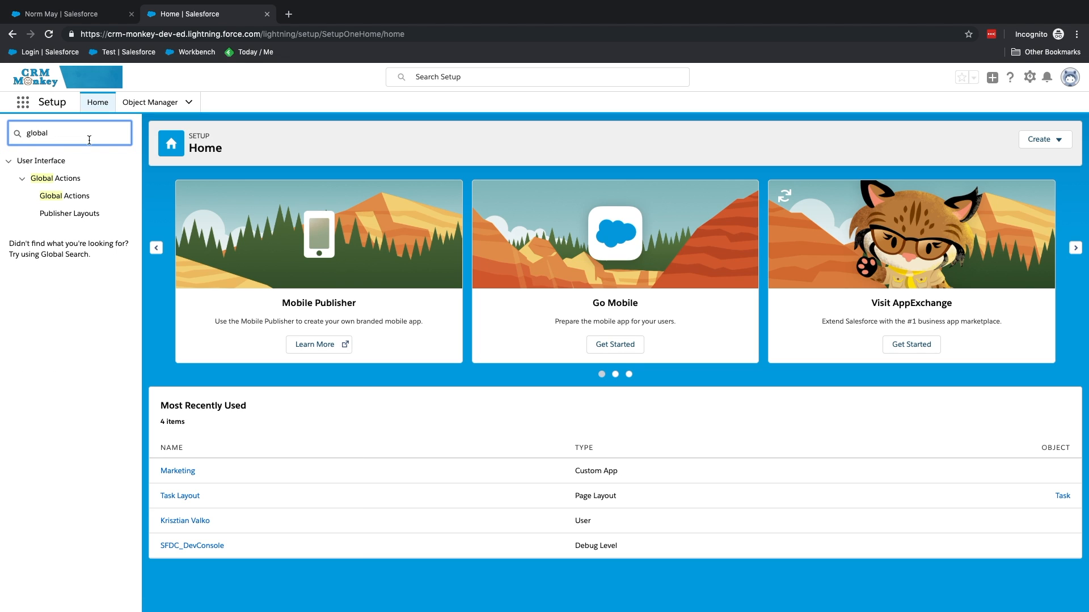
click(79, 198)
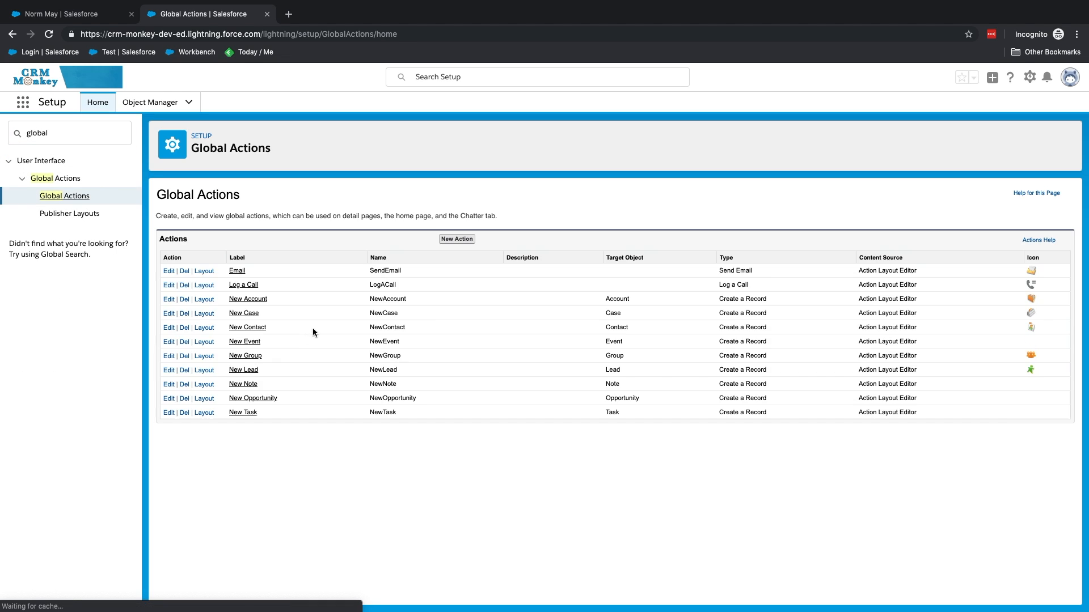
click(204, 413)
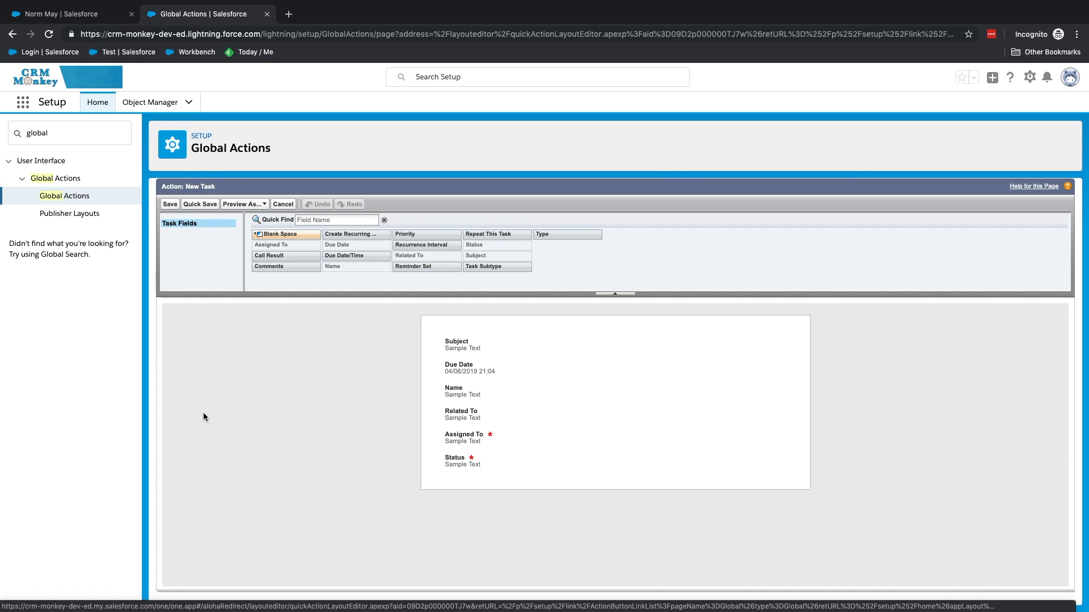
Replace the Due Date field with Due Date/Time below Subject in the New Task layout and save the layout.
drag(358, 255, 475, 376)
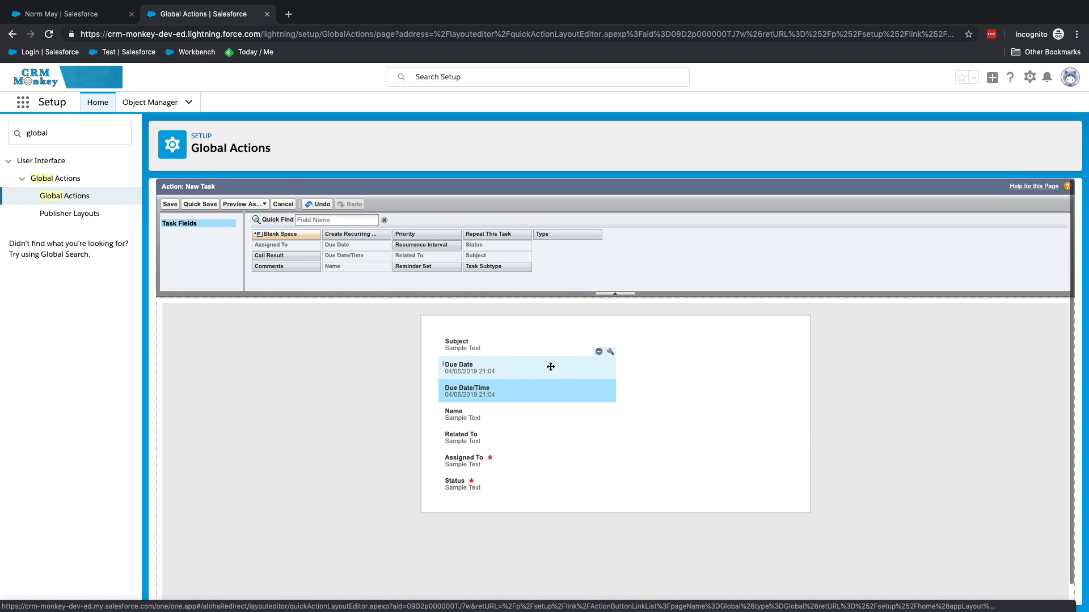
click(599, 352)
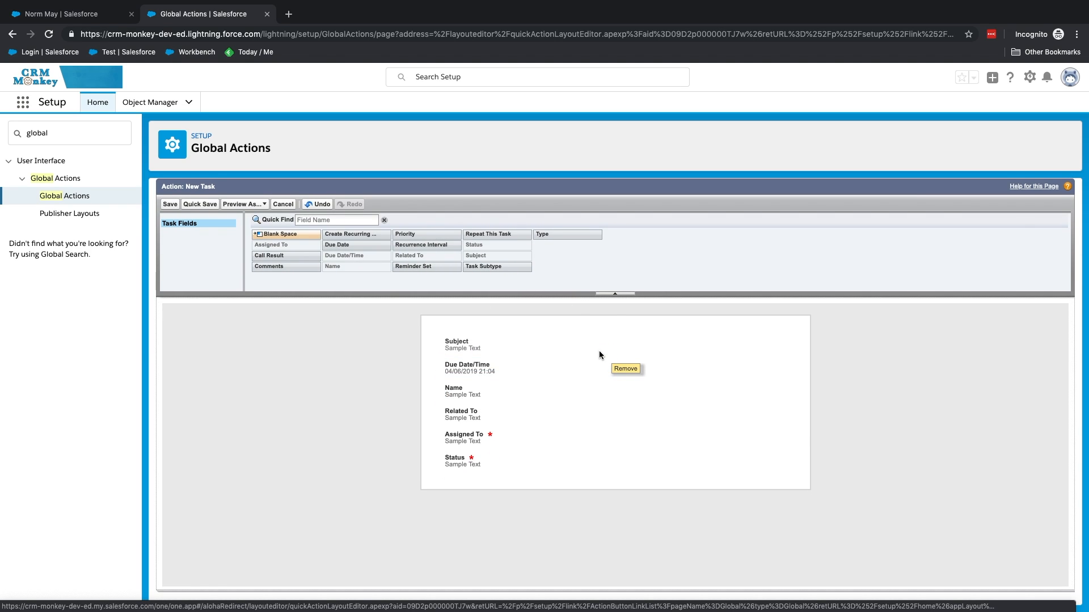
click(170, 205)
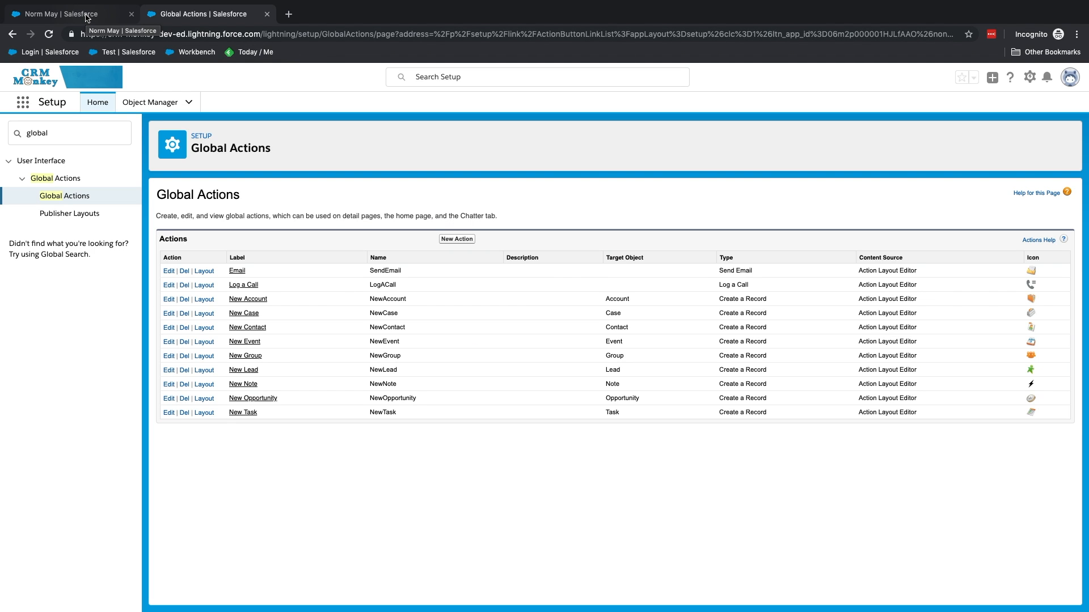
Create a task on the open lead record about calling the lead today at 1pm, due 05/06/2019 at 13:00, and save it.
click(85, 16)
click(108, 342)
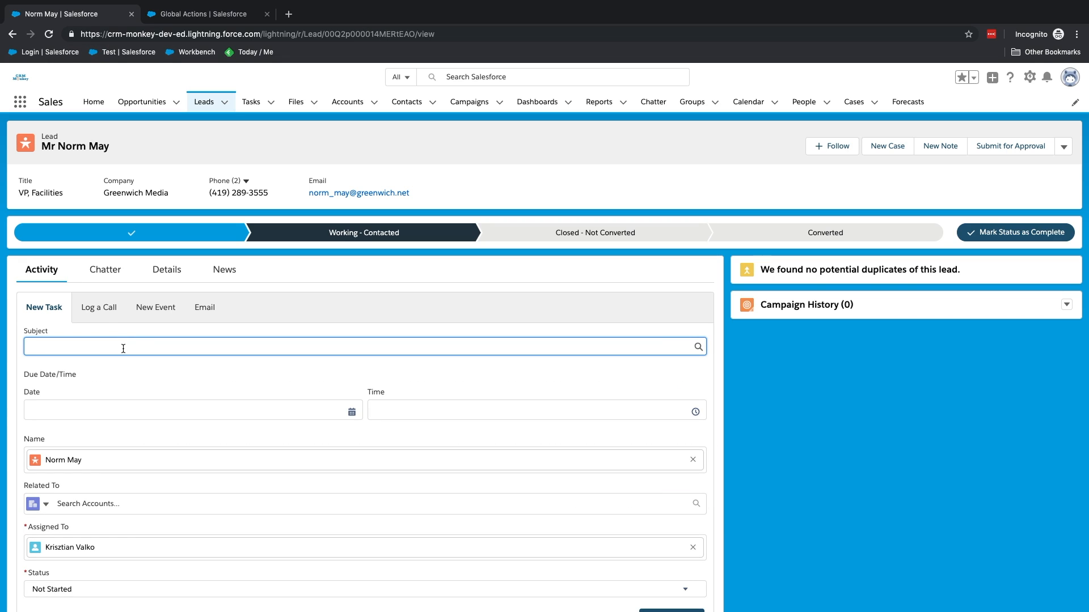
text(Call Norm Today at 1pm)
click(127, 409)
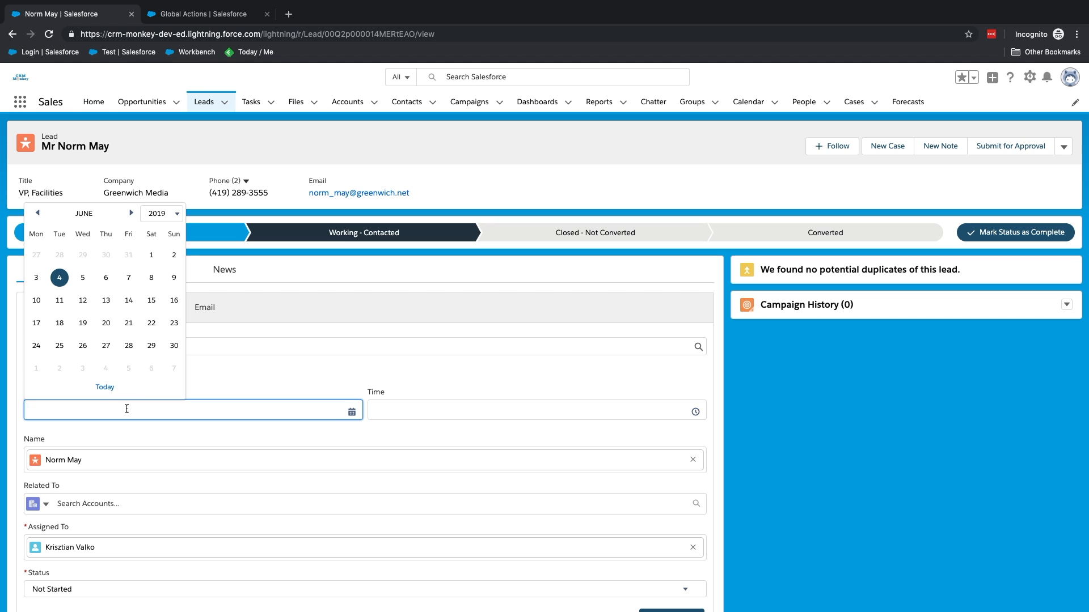
click(83, 277)
click(412, 405)
scroll(417, 515, down, 3)
scroll(417, 515, down, 9)
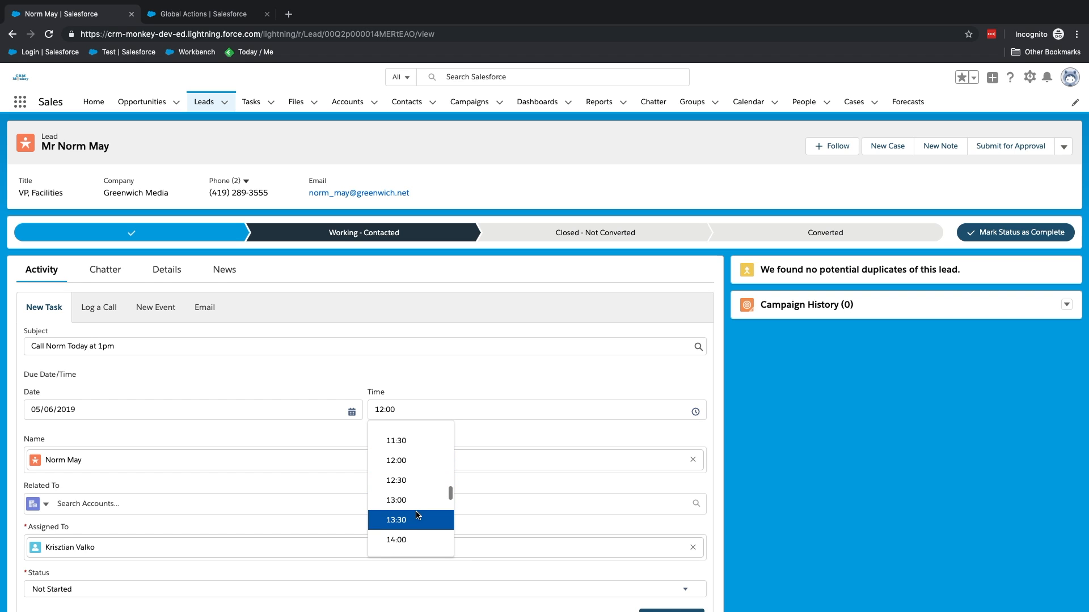
click(399, 500)
scroll(444, 483, down, 2)
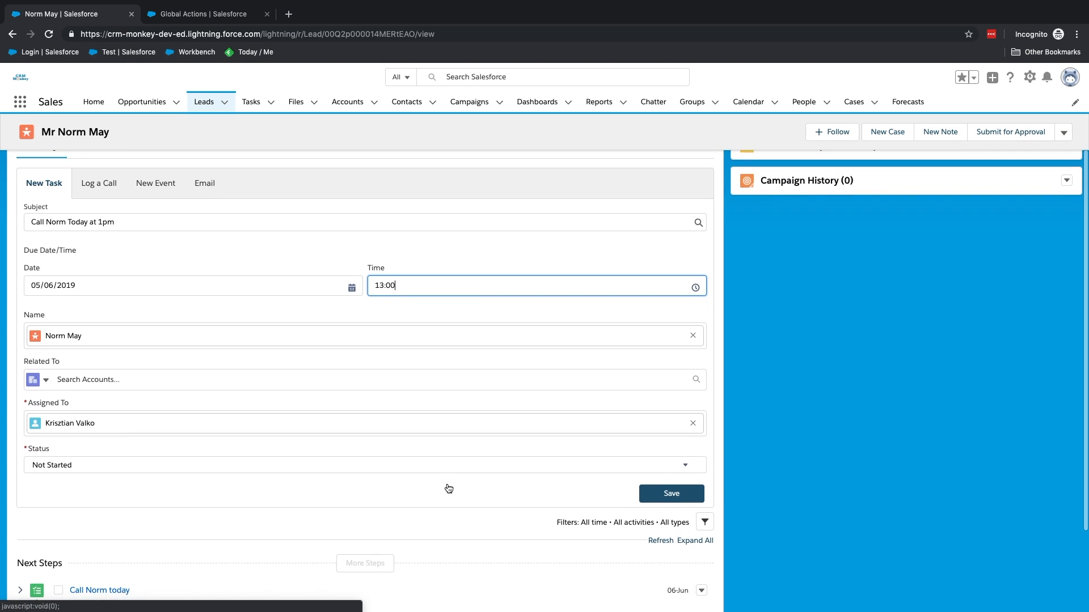
click(668, 494)
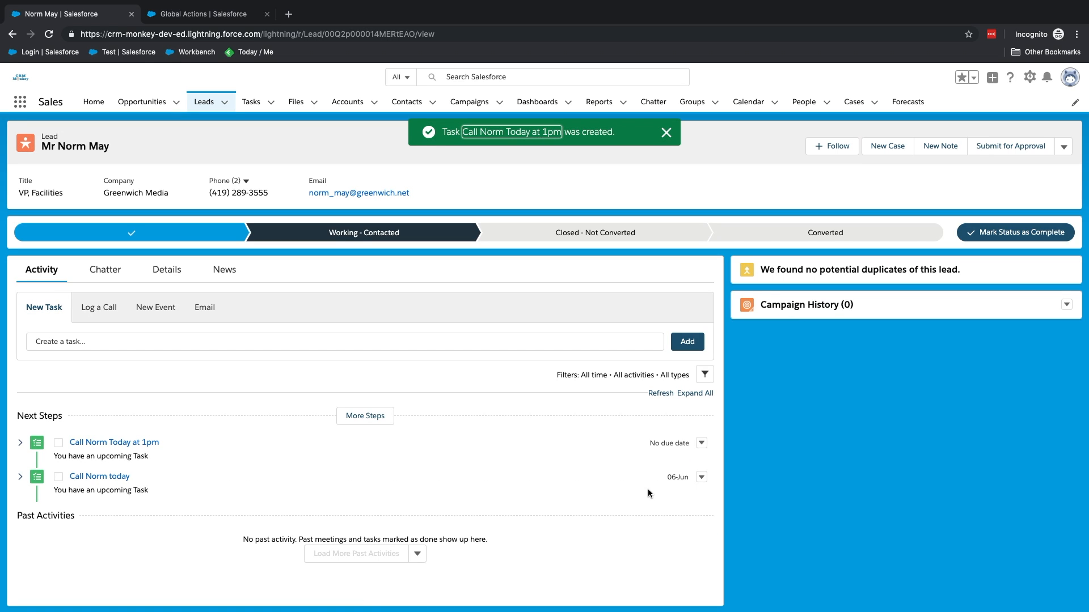
Set the My Tasks calendar's Field for Start to Due Date/Time (Date/Time) and save the calendar.
click(753, 104)
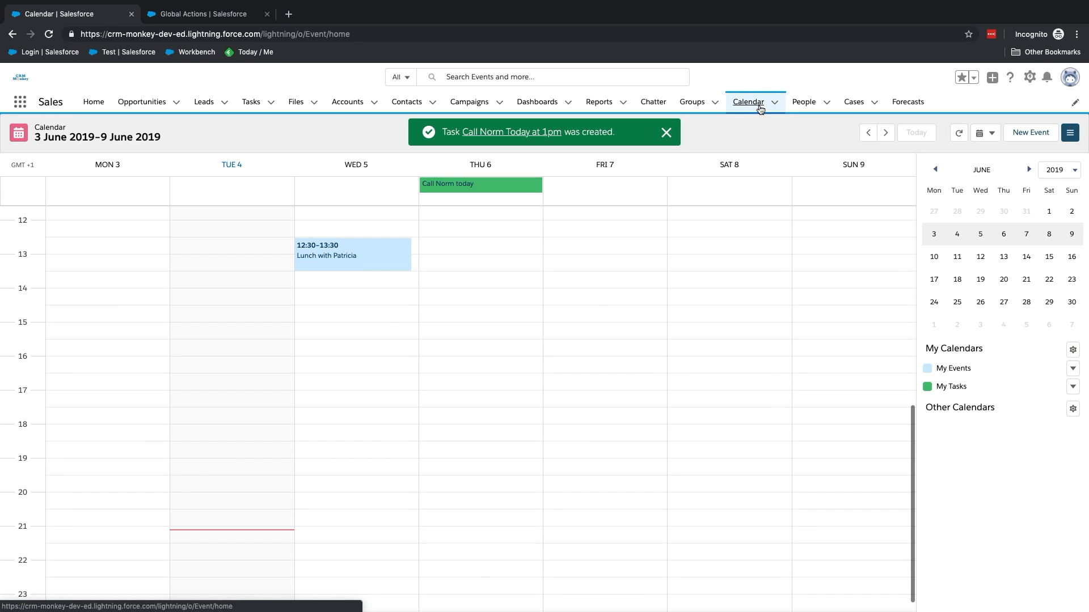
scroll(514, 309, up, 10)
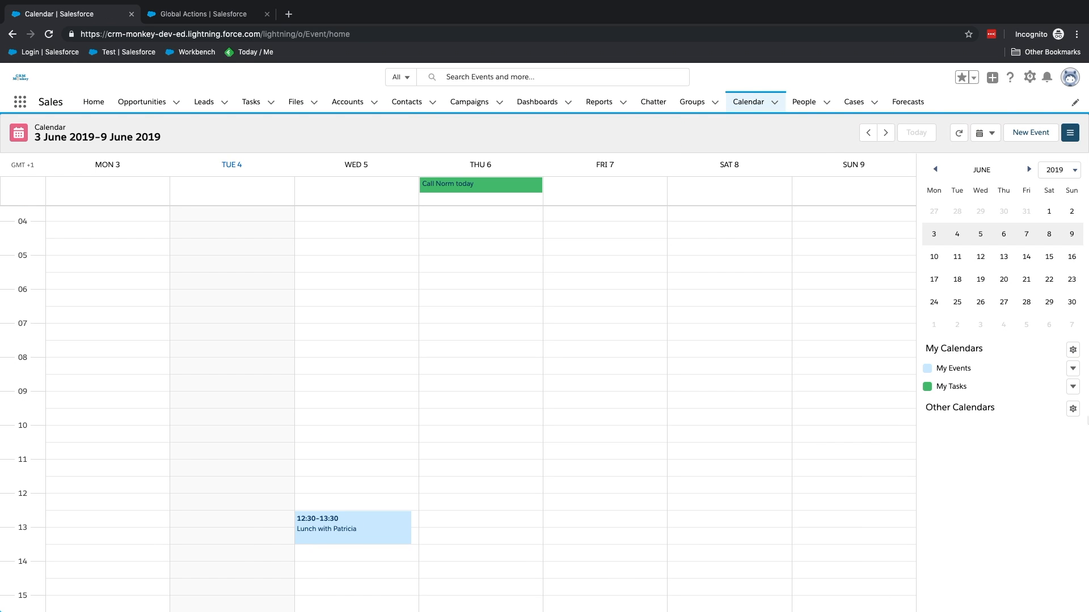
click(1073, 387)
click(1033, 429)
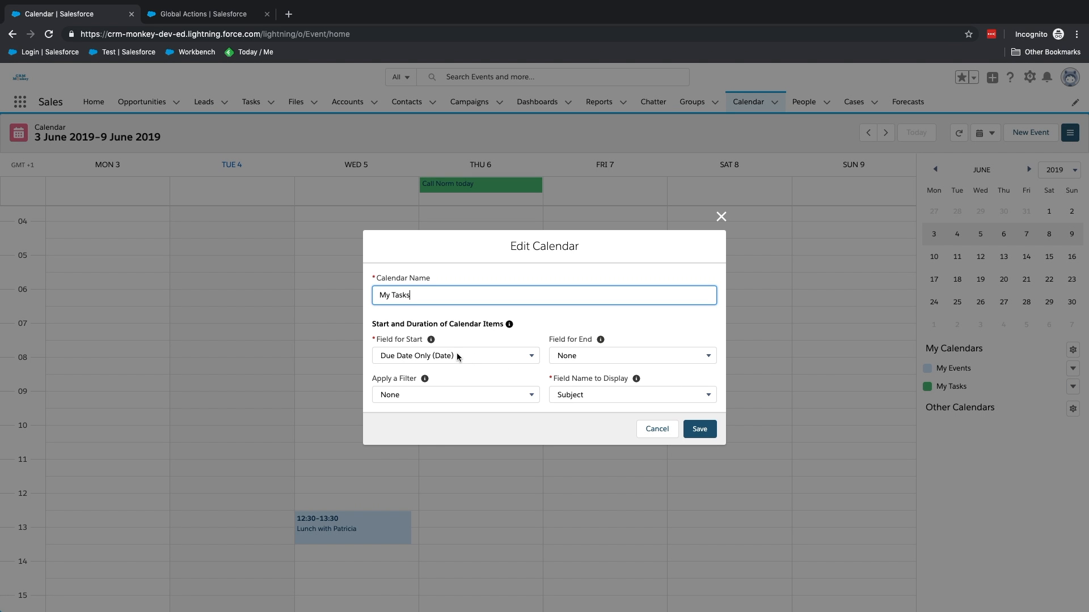
click(457, 357)
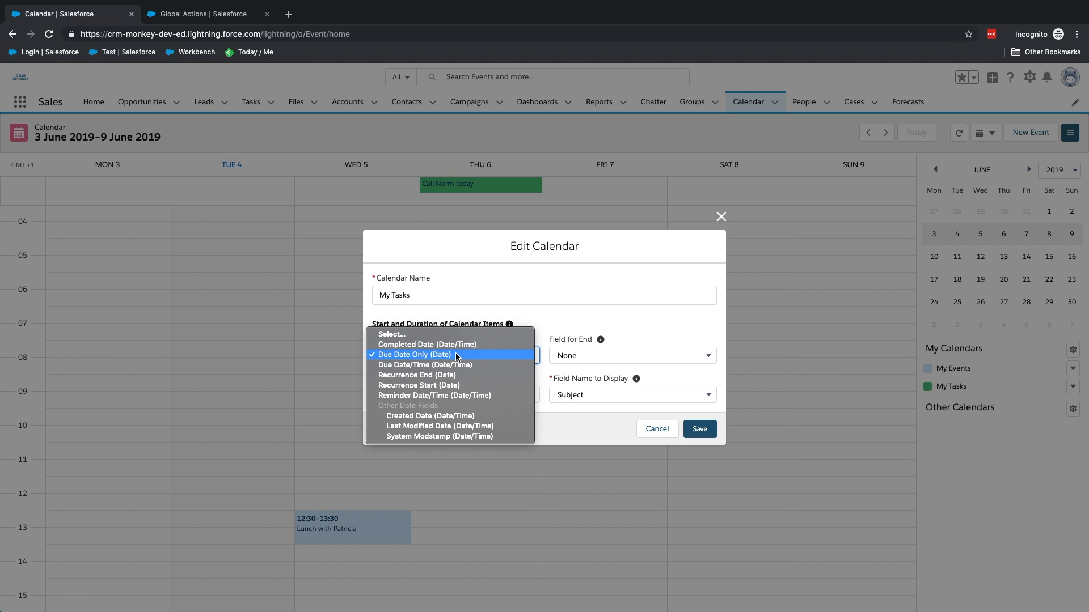
click(448, 365)
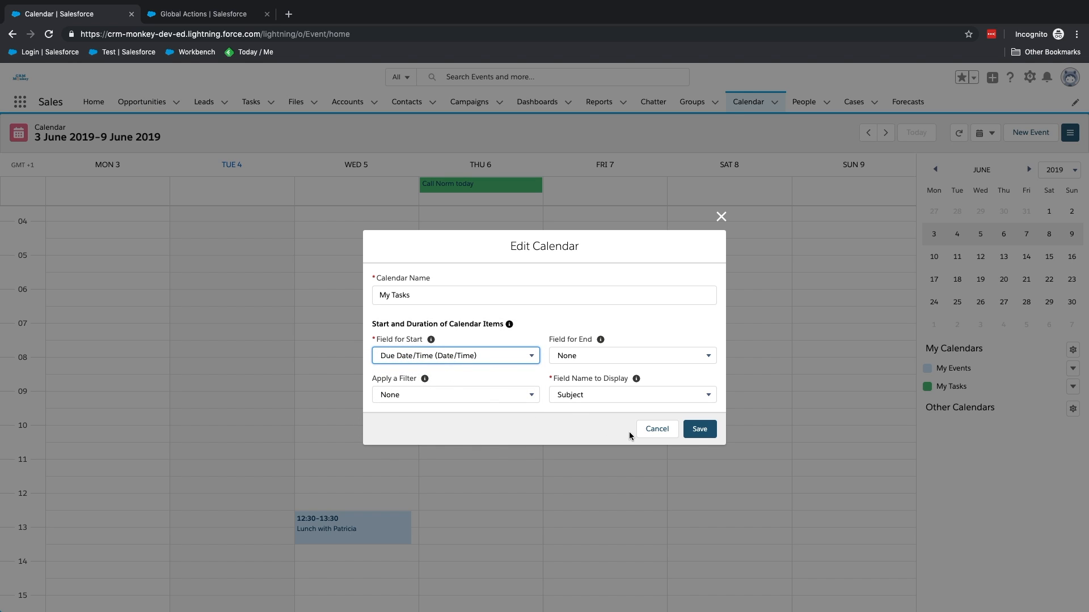
click(700, 429)
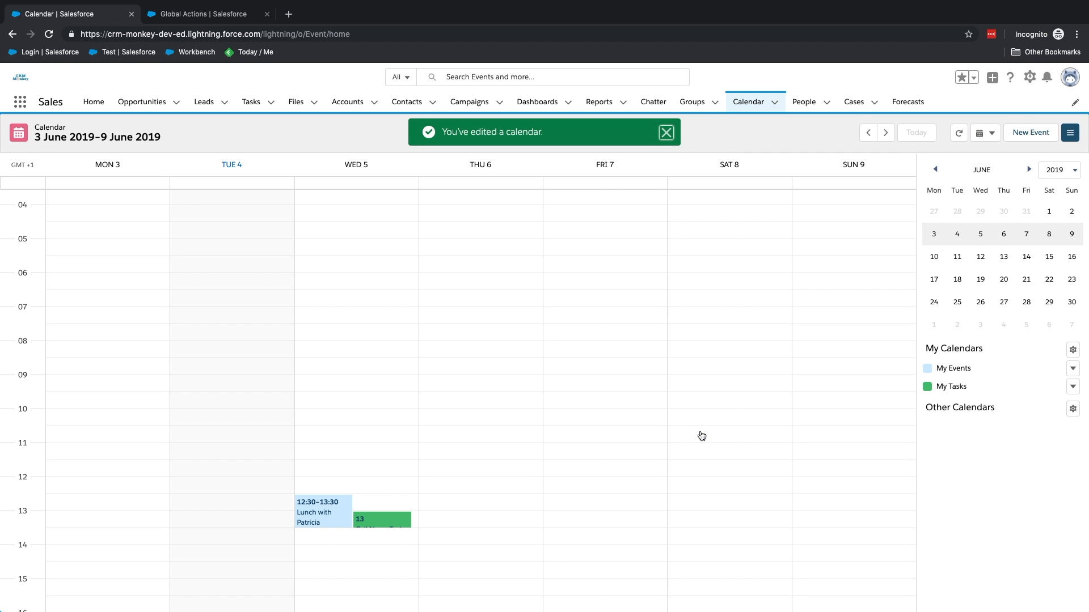
scroll(384, 445, down, 3)
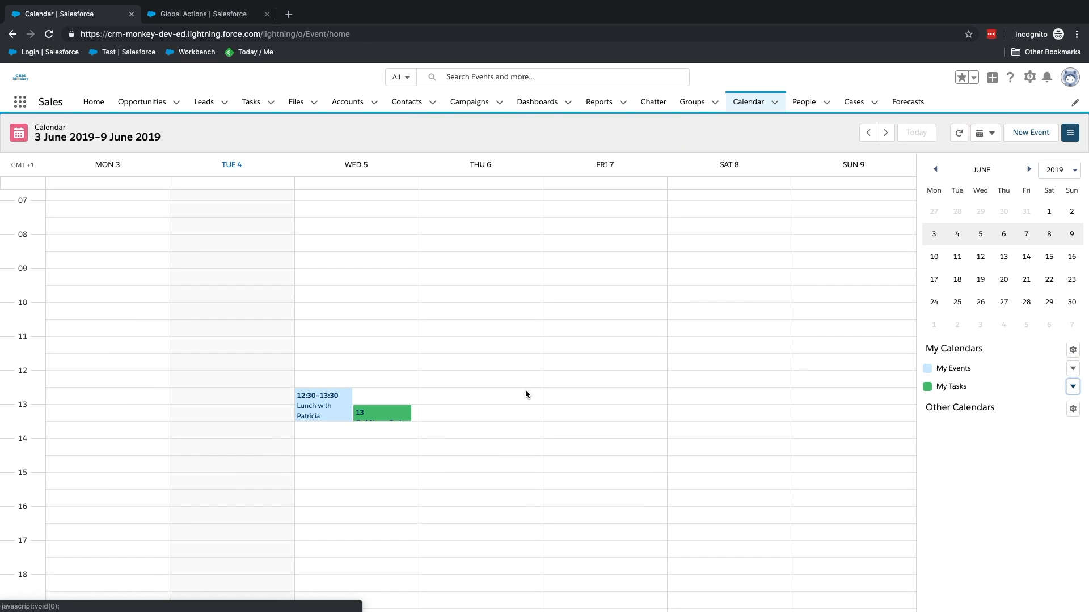
Reopen the lead's record, and in Setup display the fields and relationships of the Activity object.
click(205, 103)
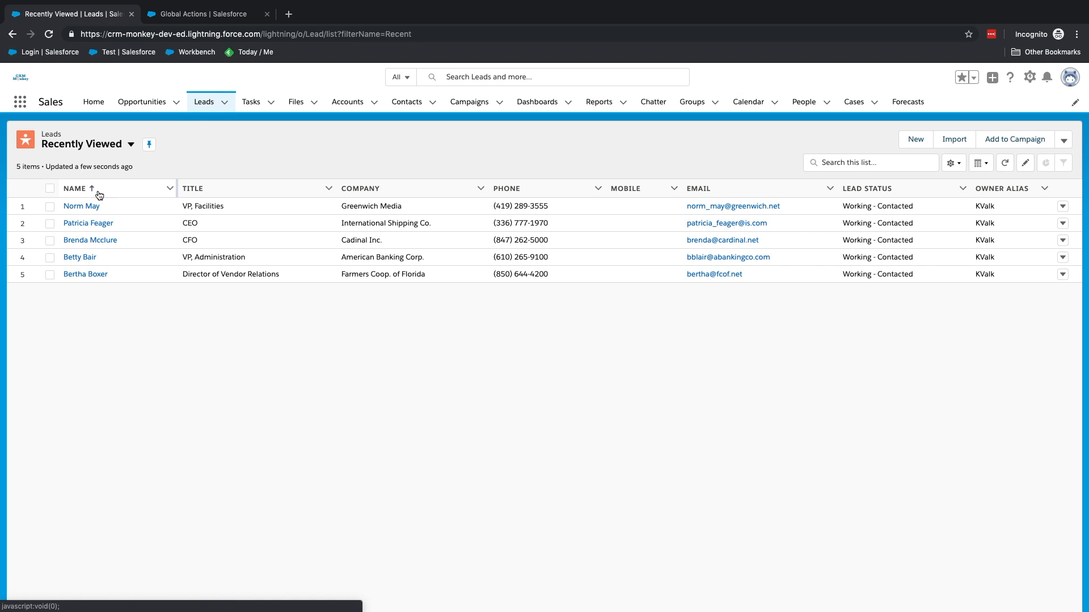
click(86, 206)
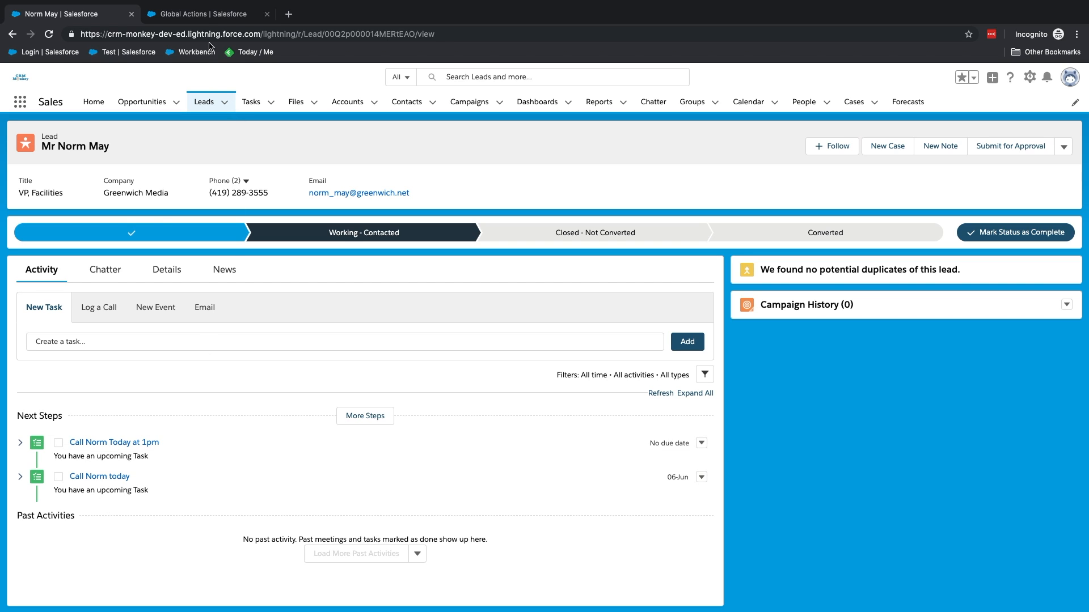
click(202, 17)
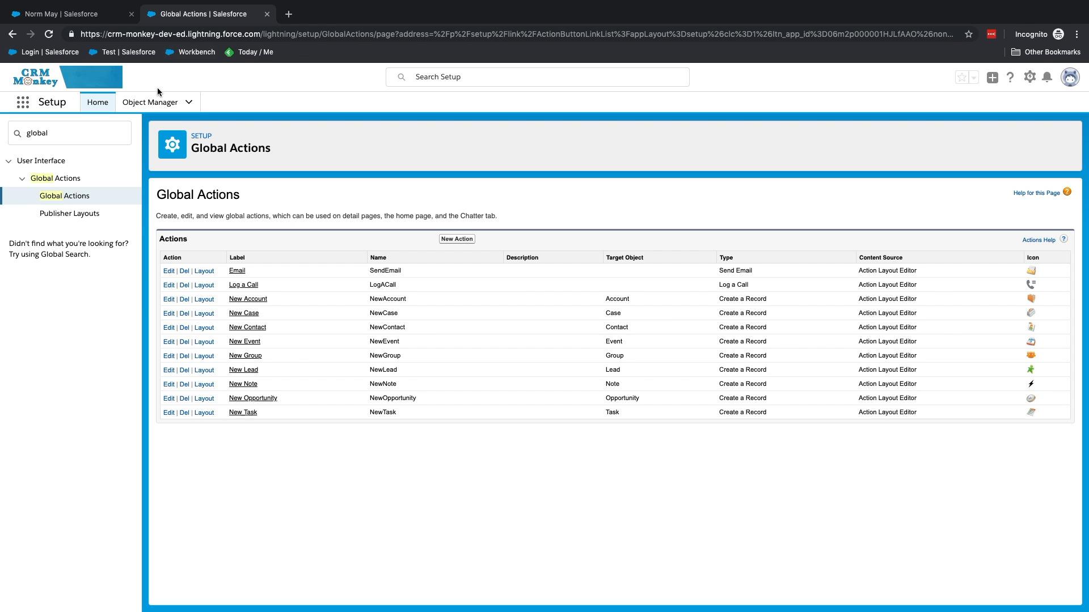
click(151, 103)
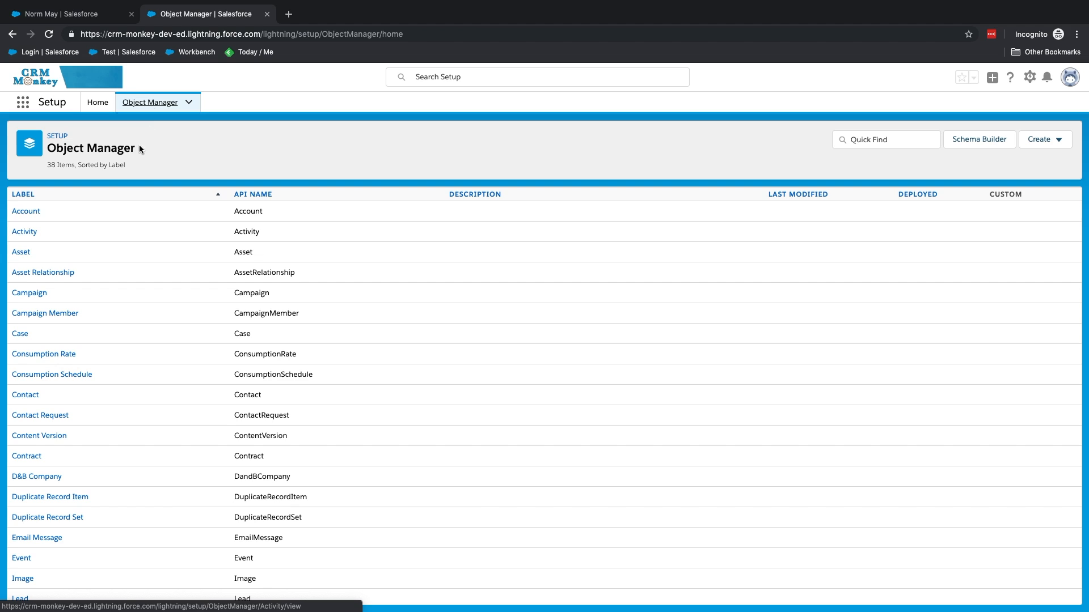
click(33, 232)
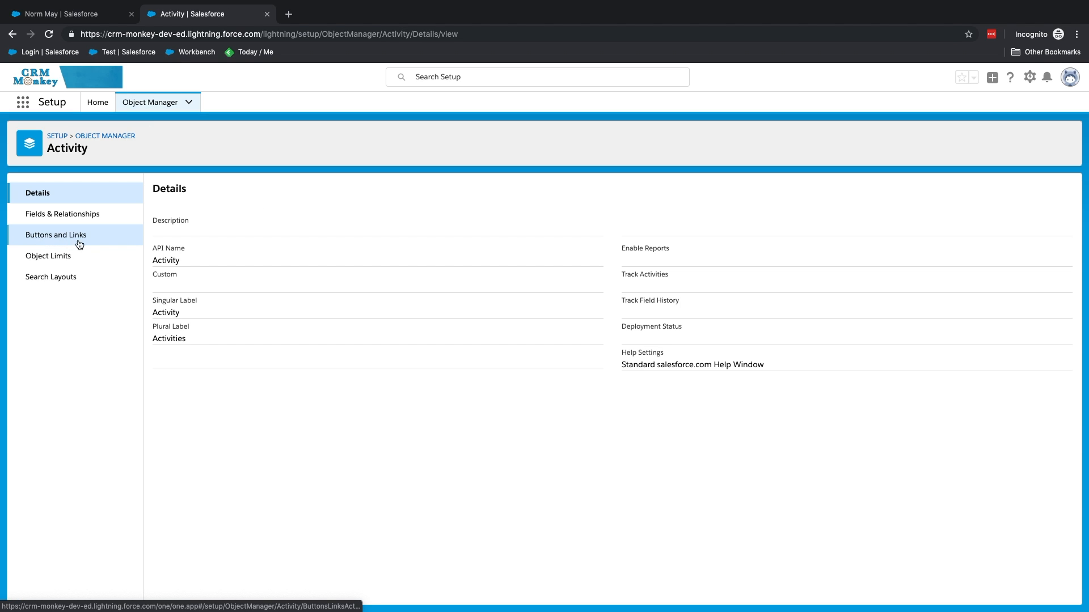
click(77, 215)
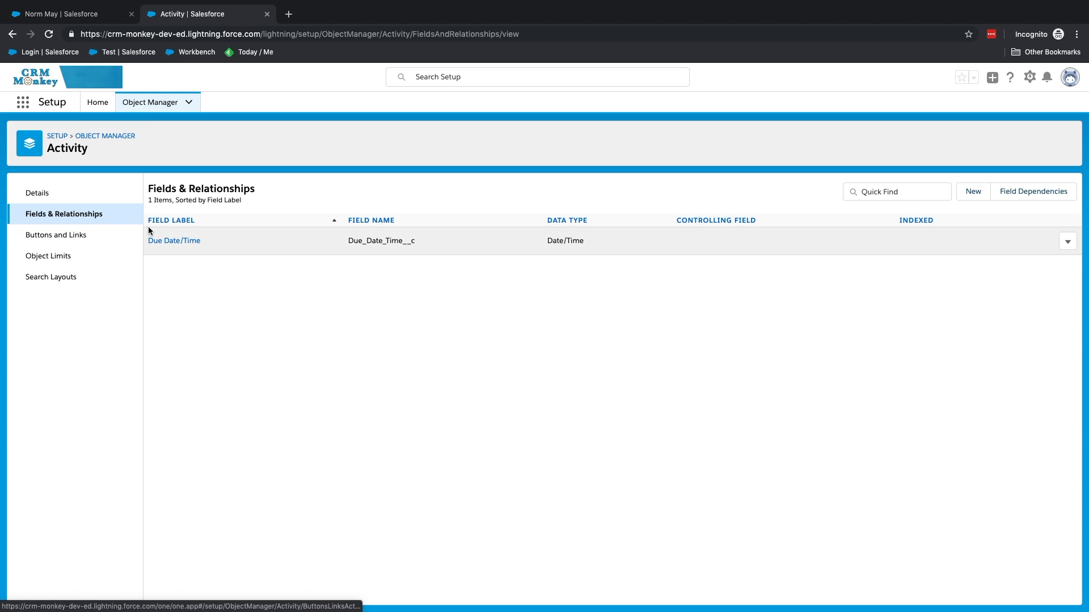
Create a Checkbox field labelled In Calendar on Activity, keeping the default unchecked value, profile visibility and both page layouts.
click(969, 194)
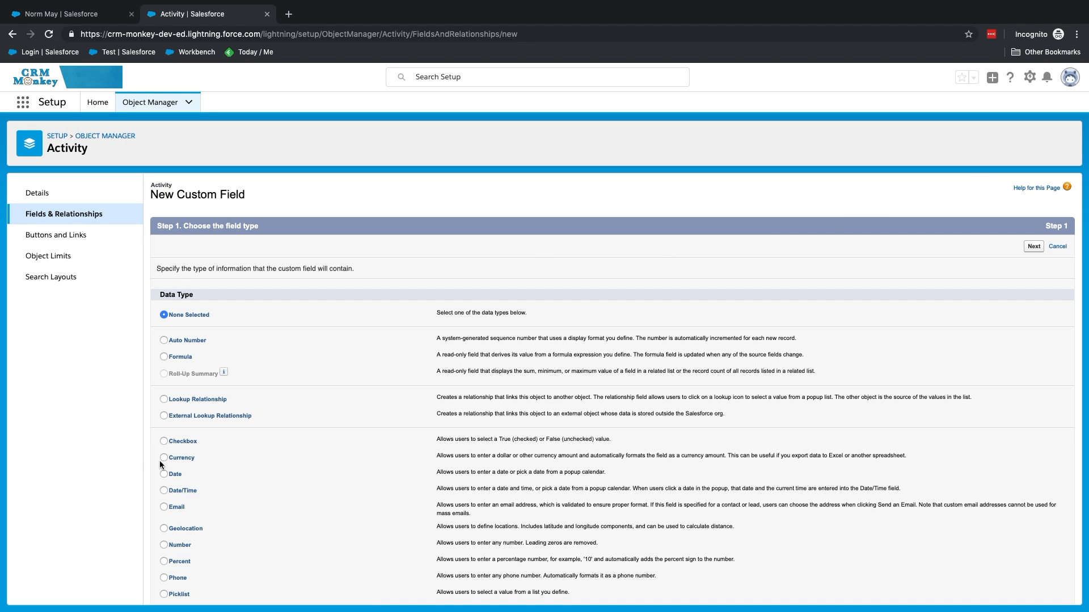
scroll(220, 522, down, 3)
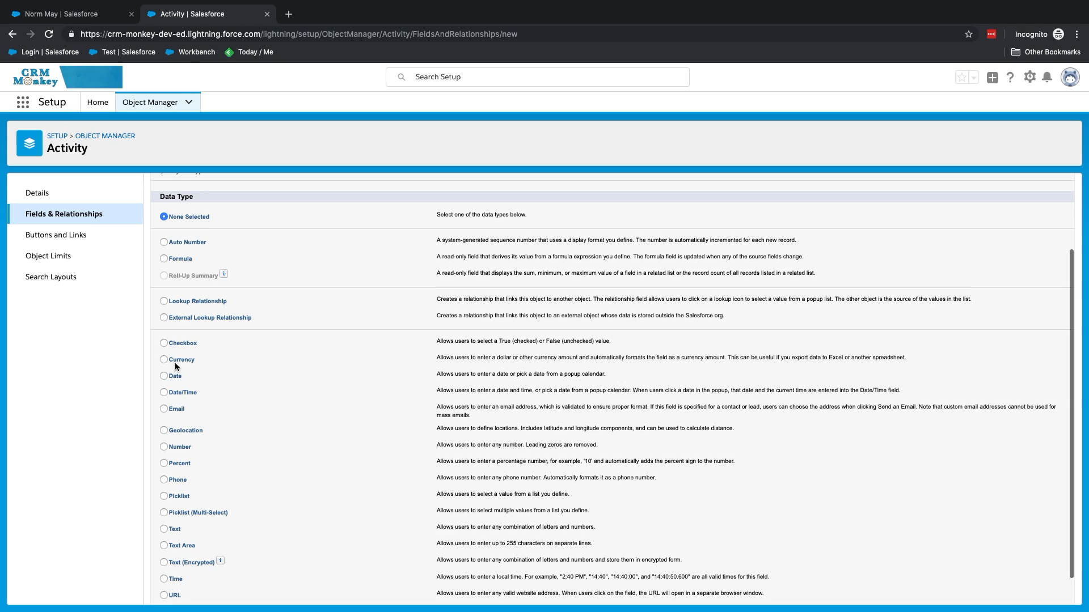
click(163, 343)
scroll(817, 387, up, 2)
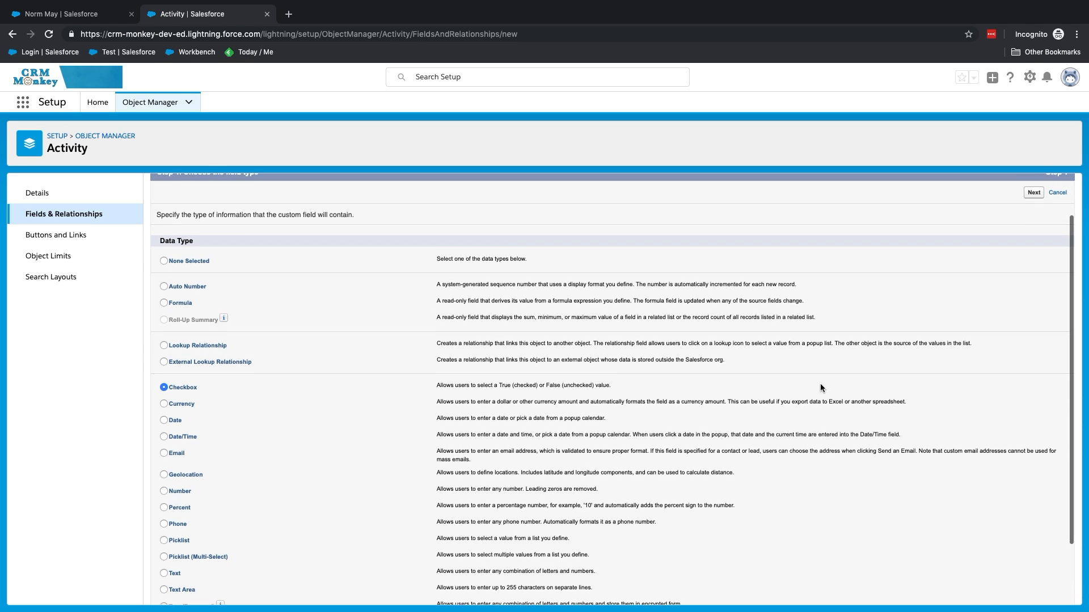
click(1032, 195)
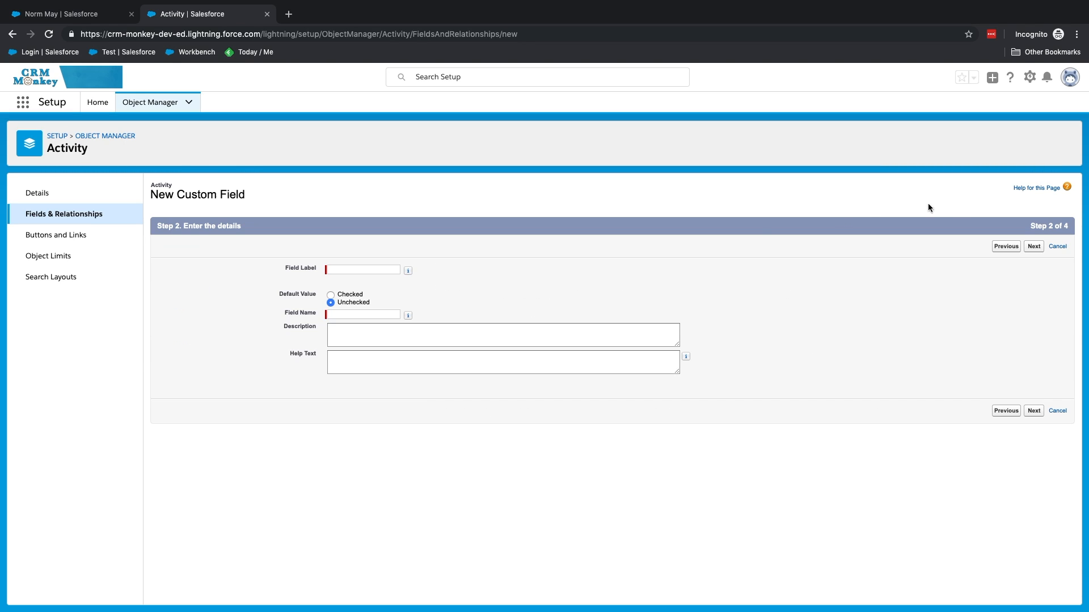
click(359, 270)
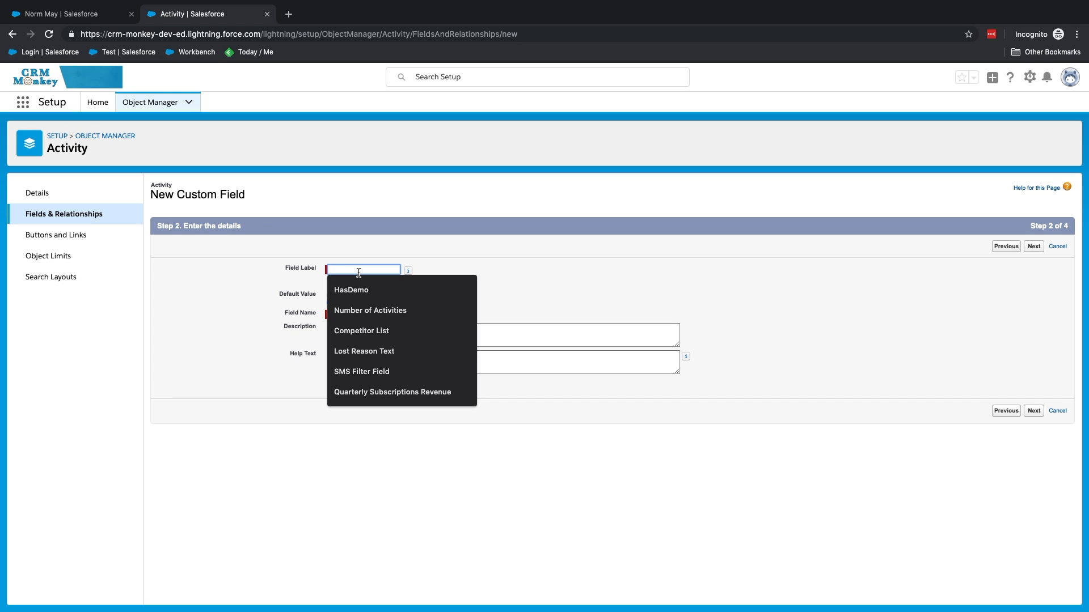
text(In Calendar)
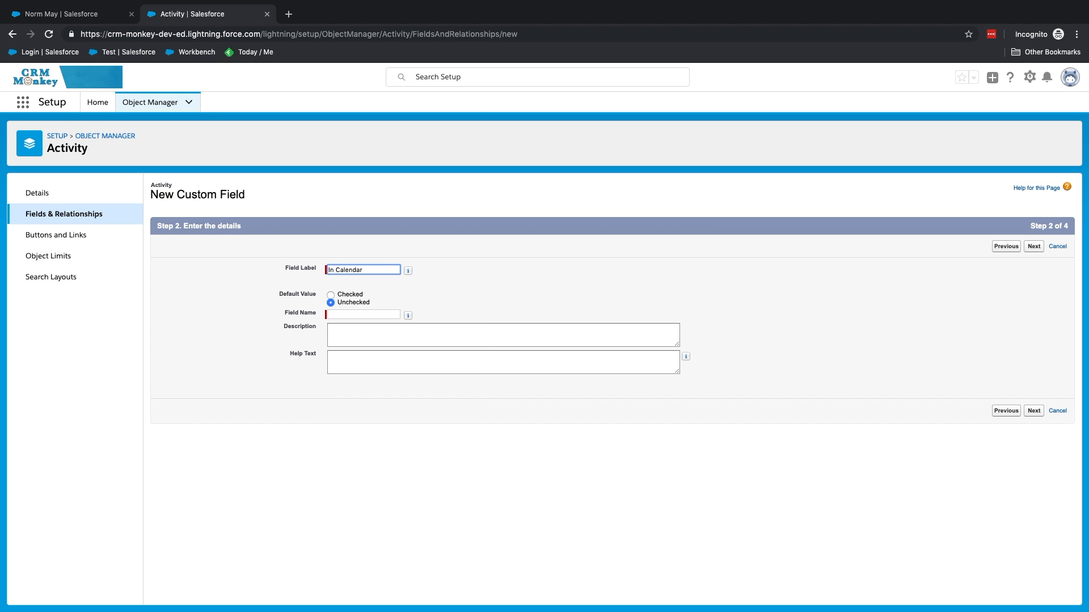
key(Tab)
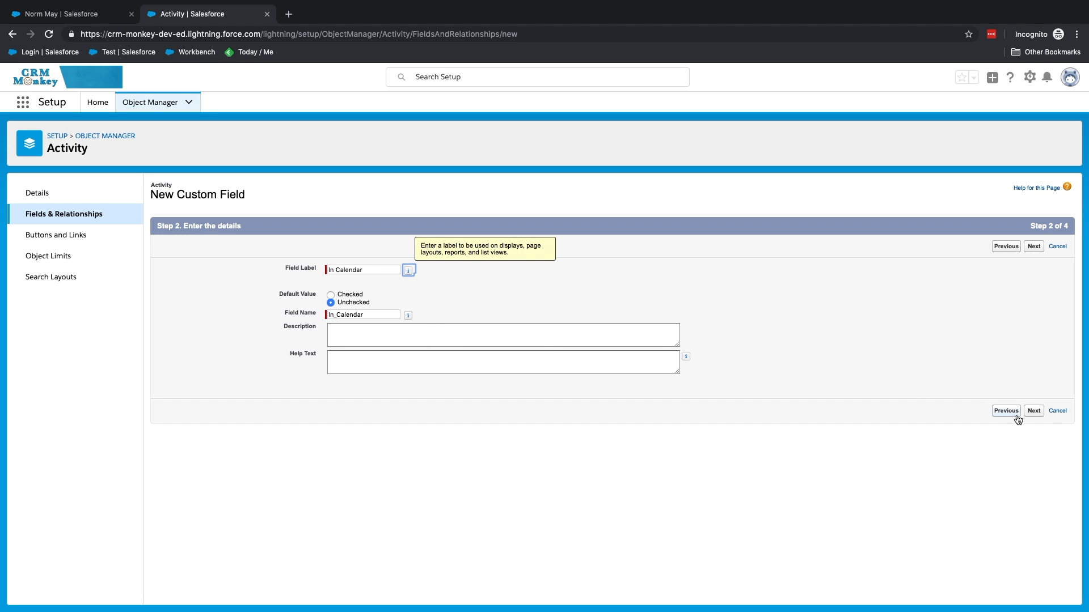
click(1034, 410)
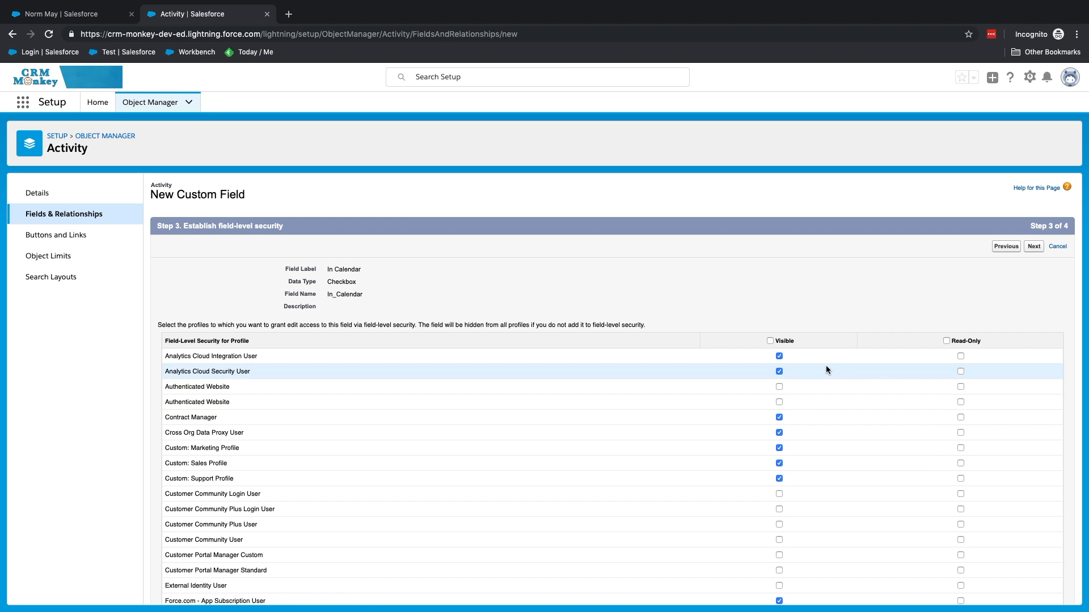
click(1034, 246)
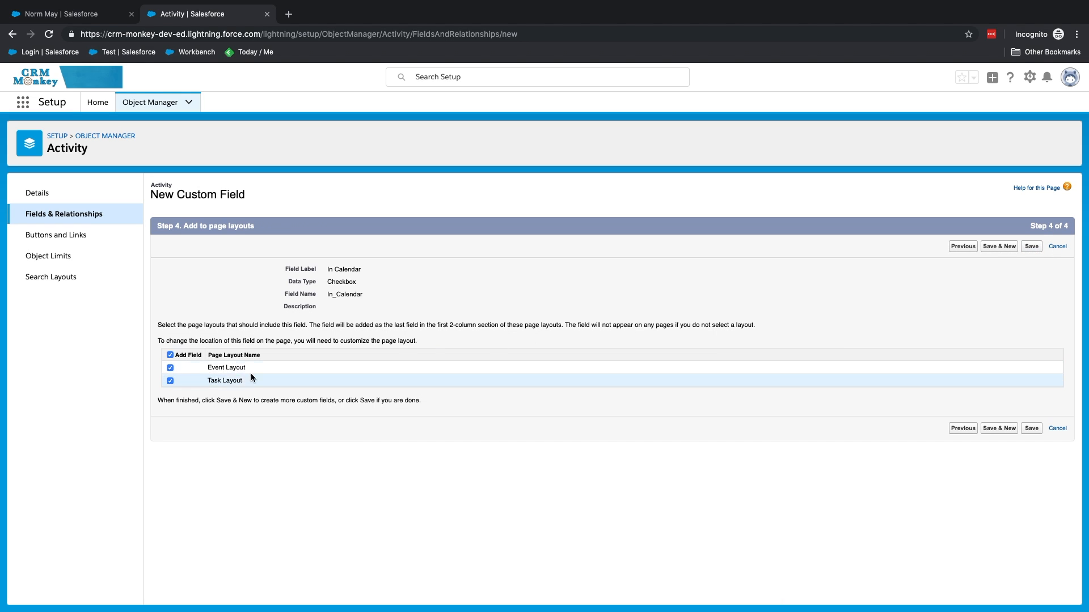
click(1036, 246)
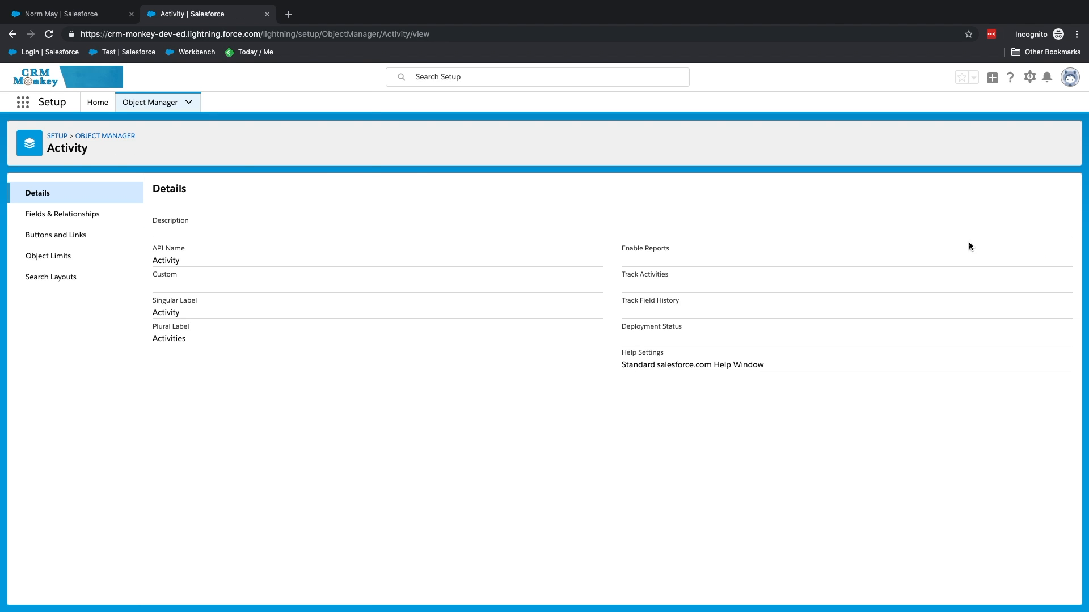
Add the In Calendar field below Due Date/Time in the New Task global action's layout and save it.
click(96, 102)
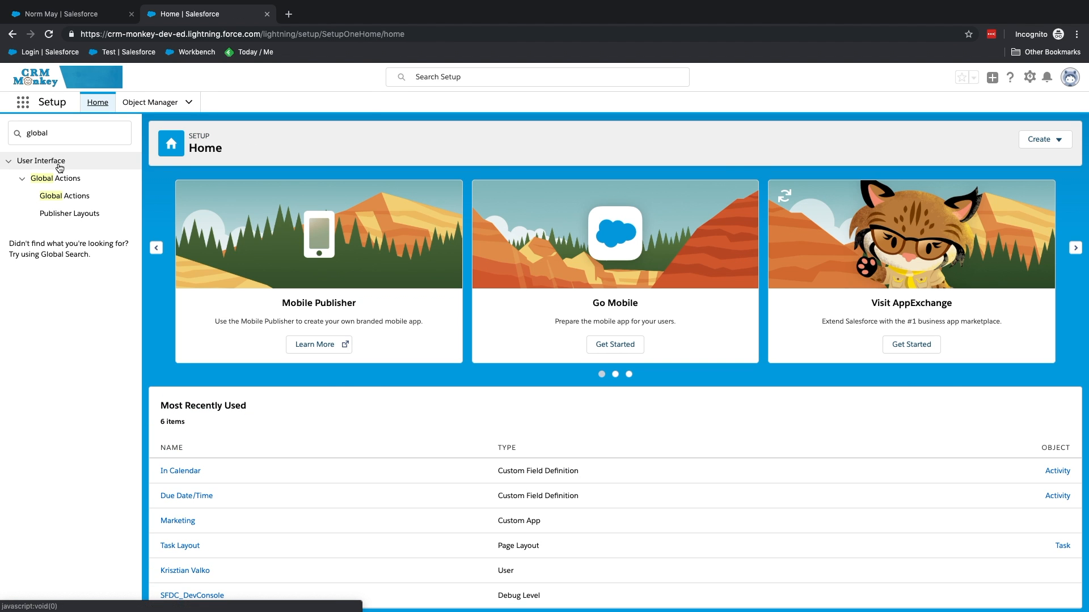
click(64, 195)
click(205, 413)
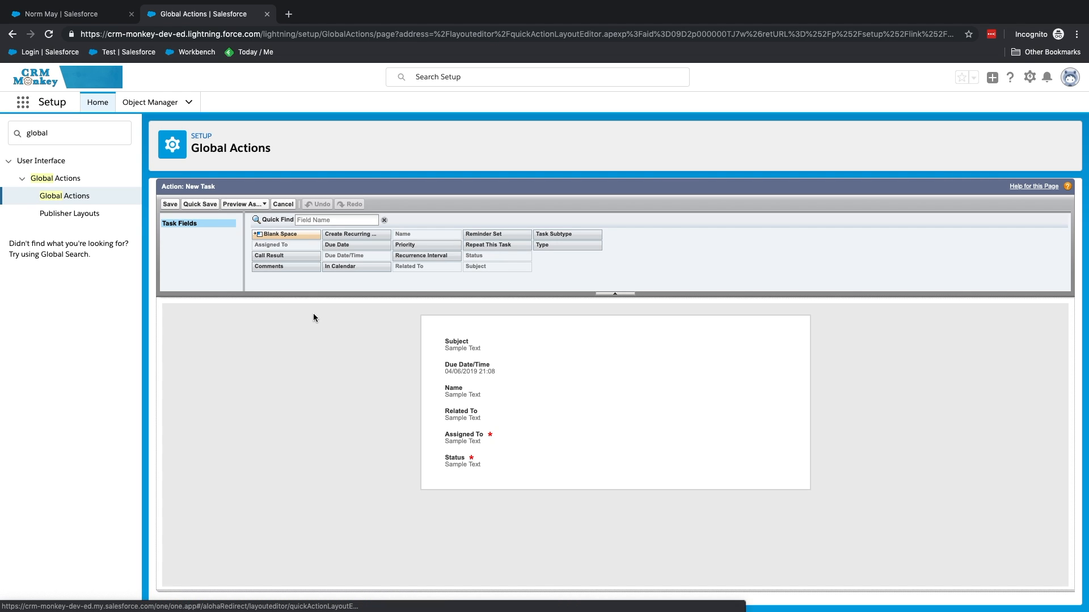
drag(357, 266, 443, 378)
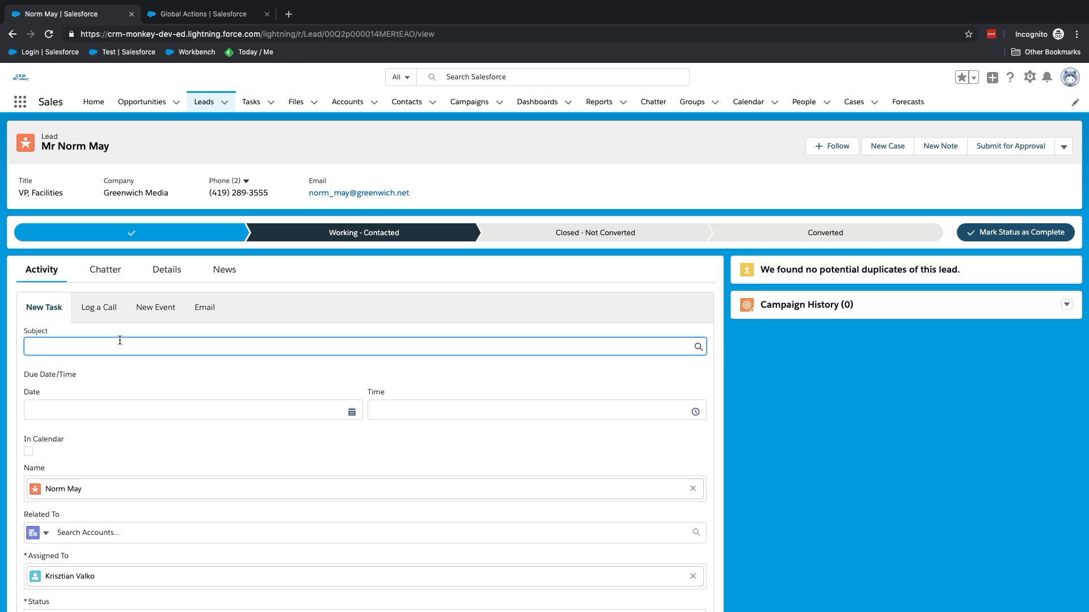
Give the lead's new task a subject for calling the lead at 1 pm, ending in "In Calendar", due 05/06/2019 at 13:00.
text(Call Norm Today at 1 pm - In)
text(Calendar)
click(130, 414)
click(83, 279)
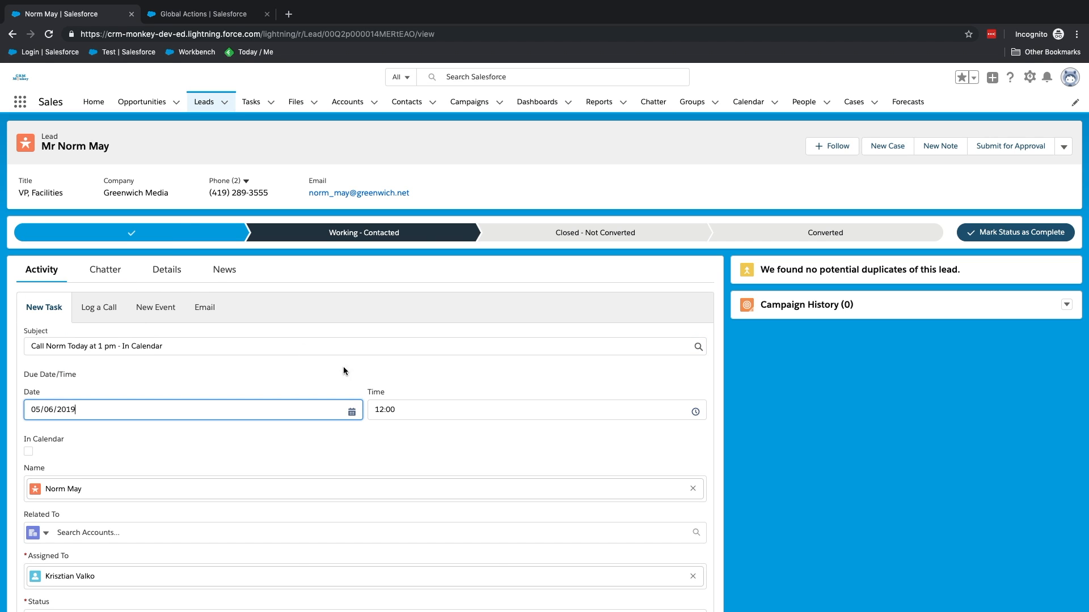
click(396, 409)
scroll(408, 488, down, 1)
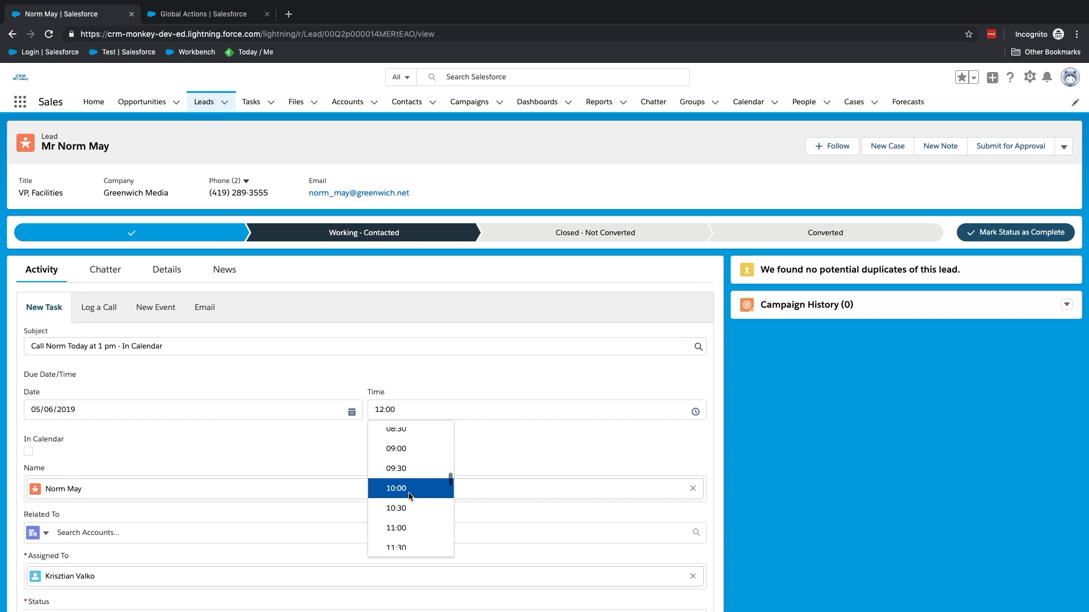
scroll(408, 492, down, 3)
click(408, 494)
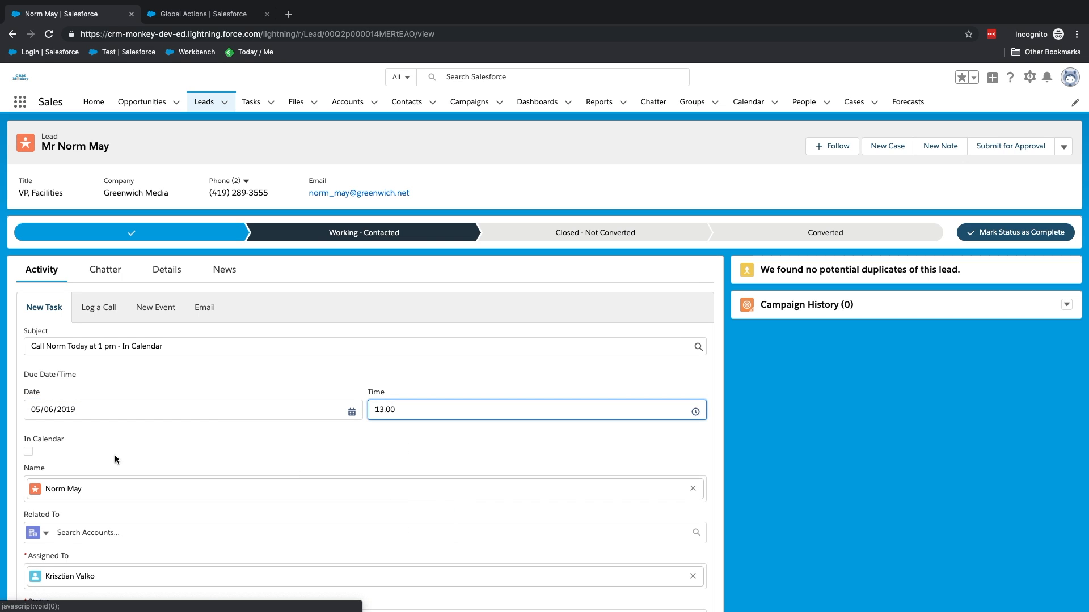
Mark the new task as In Calendar, save it, and check the week in the calendar.
click(29, 452)
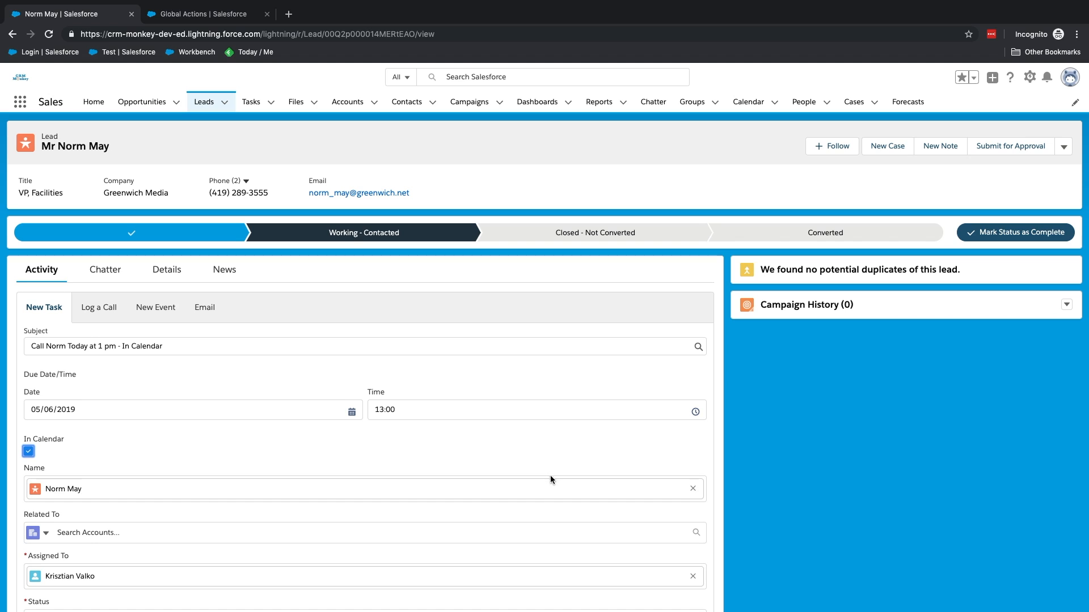
scroll(550, 479, down, 5)
click(672, 347)
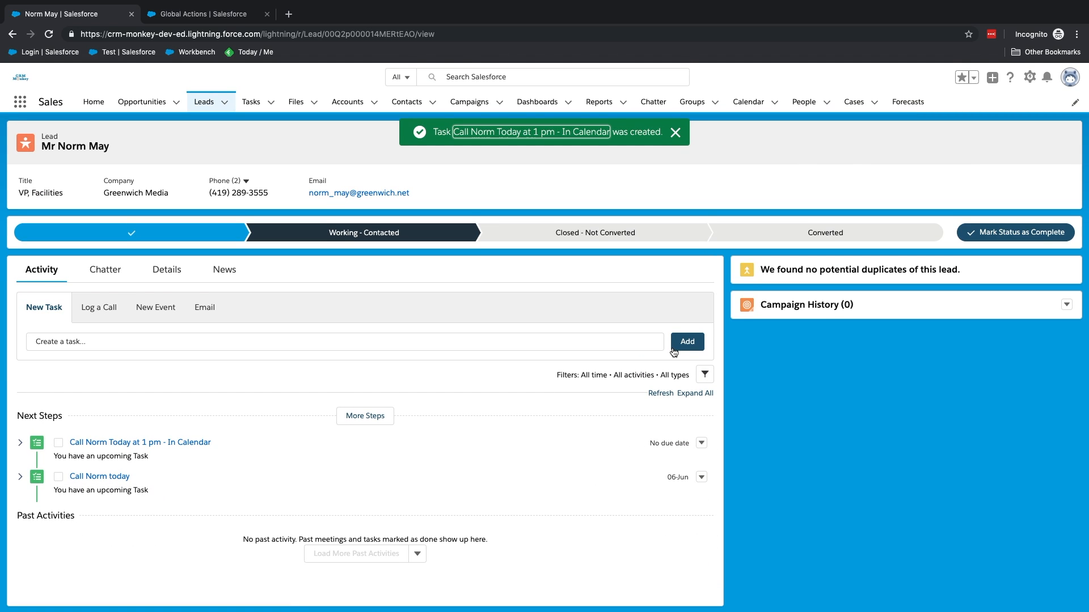
click(748, 103)
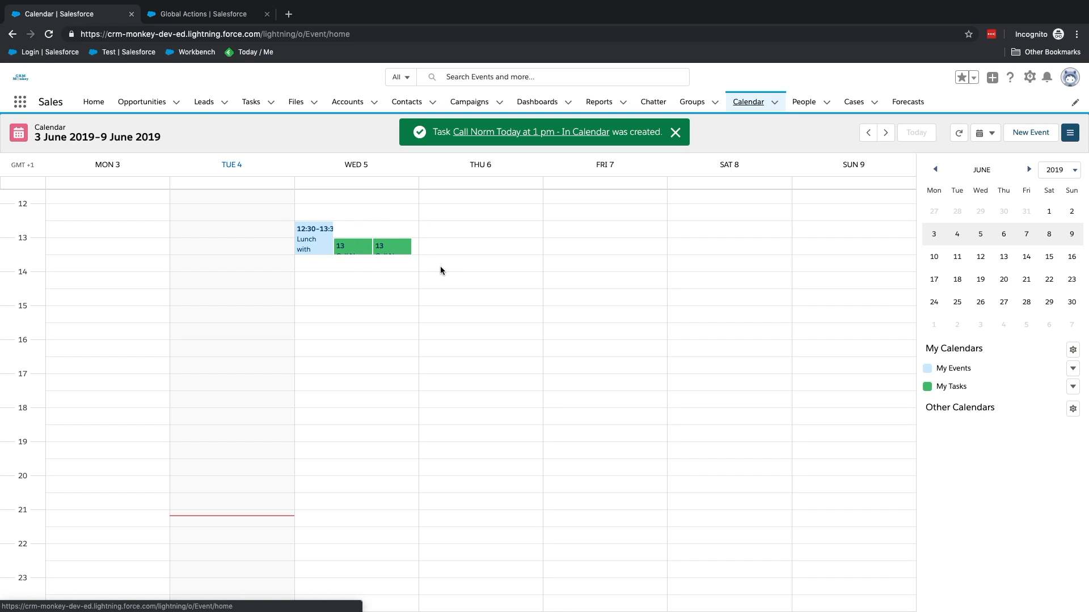
Create a task list view named My Calendar Tasks that all users can see.
click(253, 106)
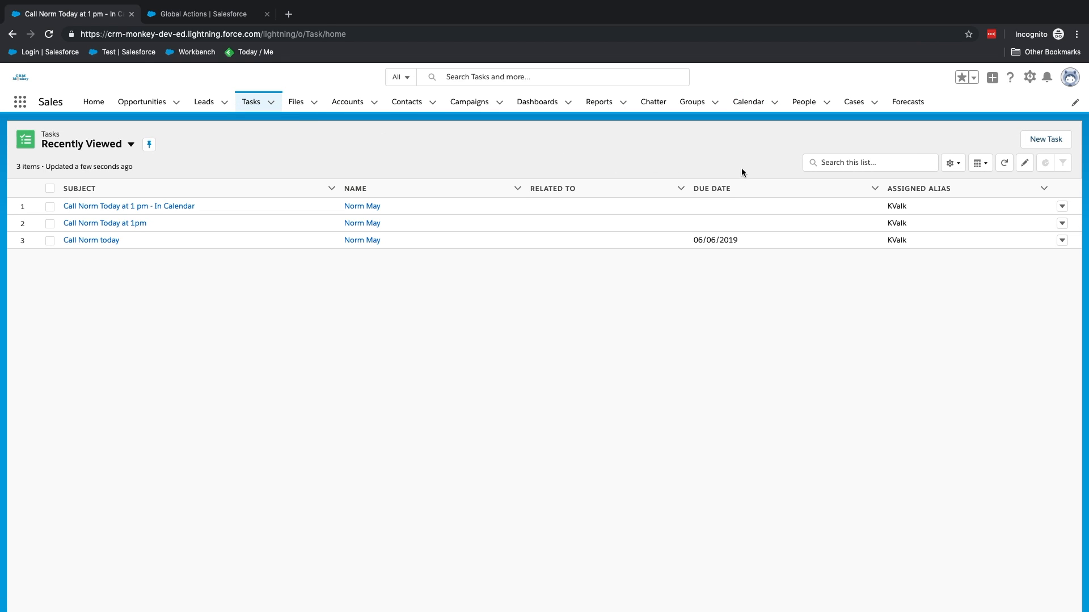
click(952, 164)
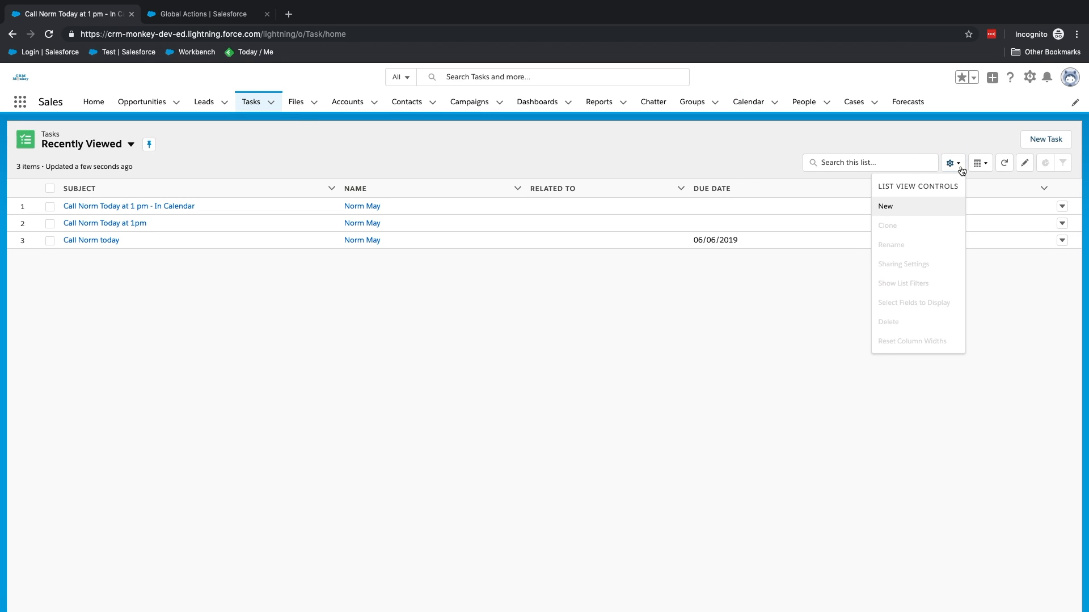
click(889, 208)
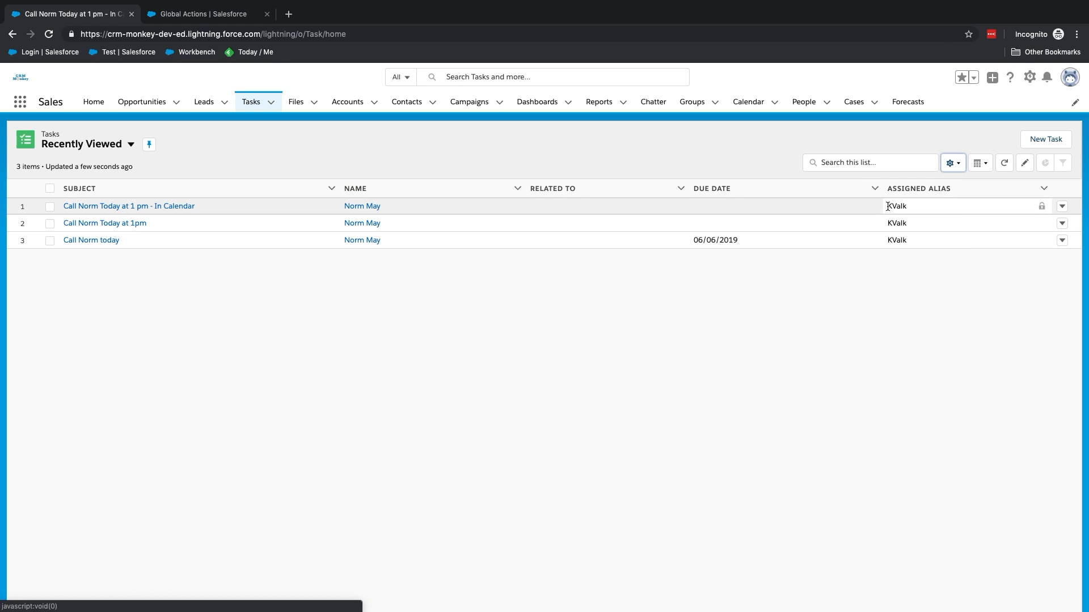
text(My Calendar Tasks)
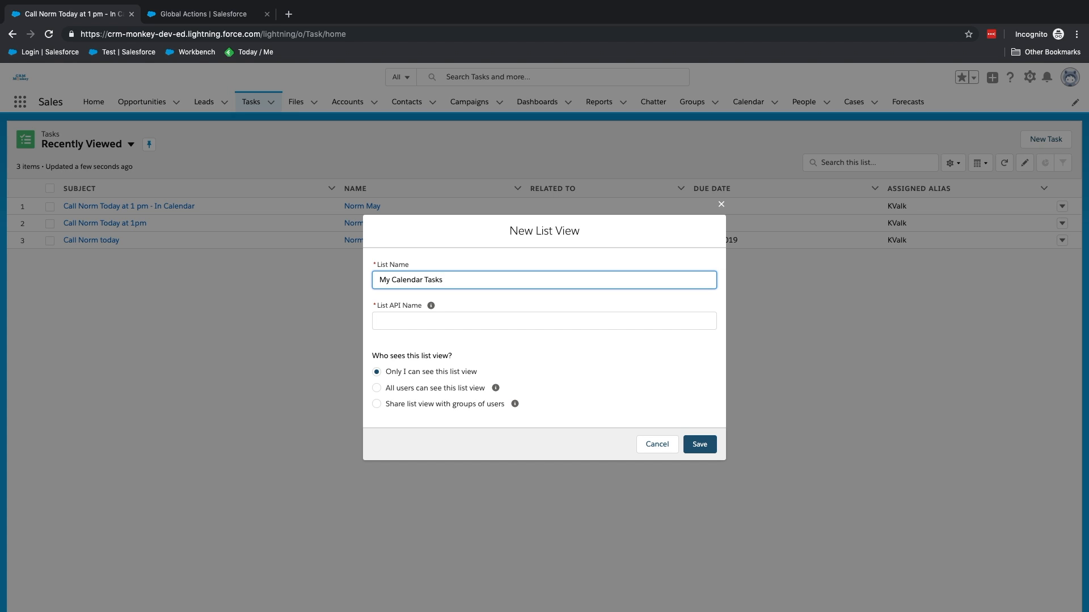
key(Tab)
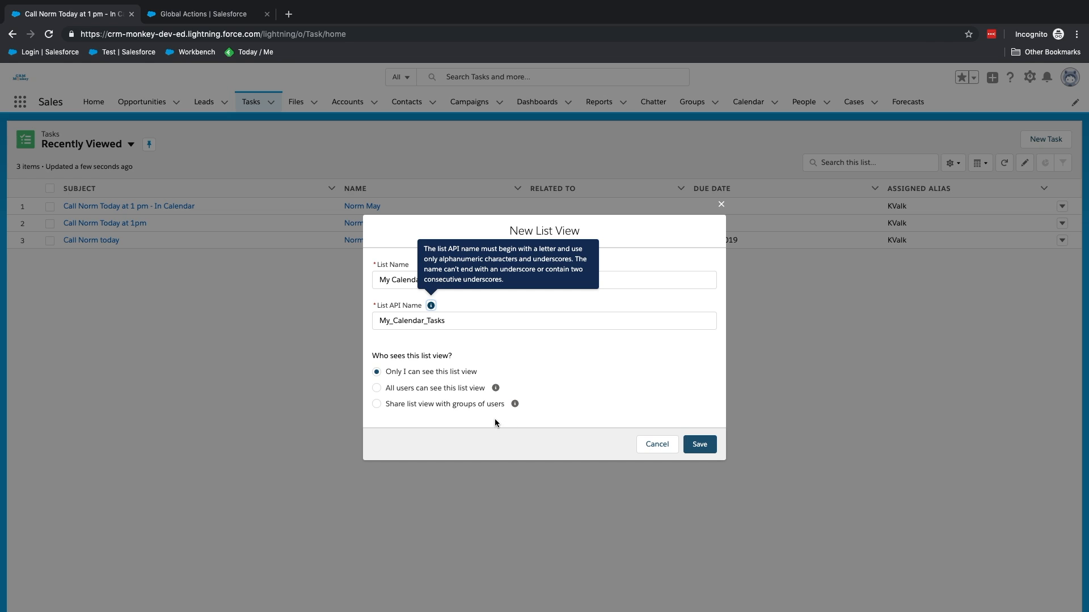
click(427, 389)
click(699, 443)
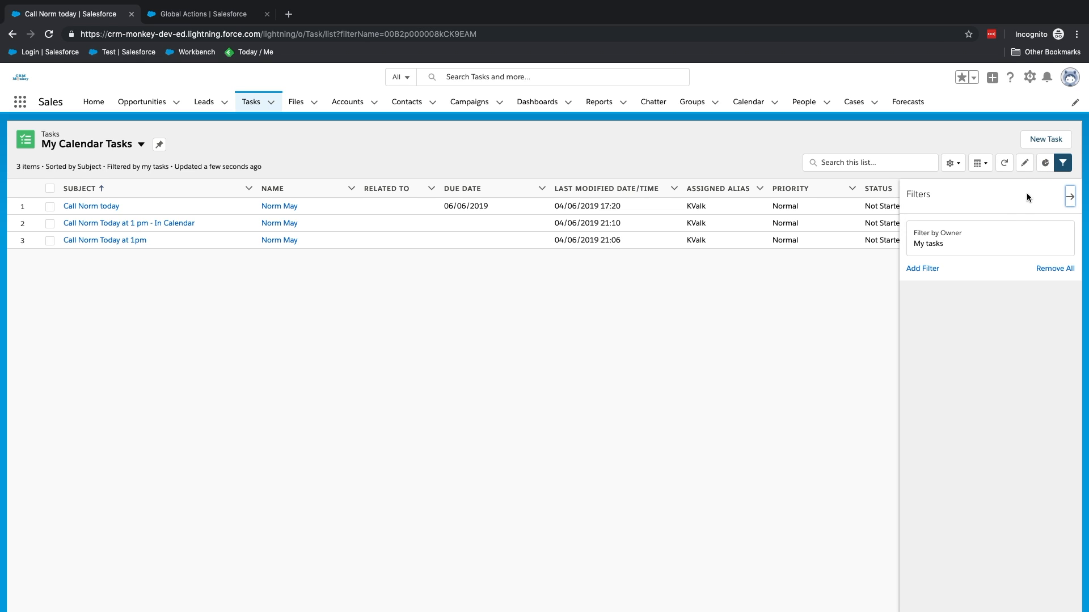
Add the filter In Calendar equals True to the My Calendar Tasks list view and save it.
click(920, 270)
click(760, 237)
scroll(722, 364, down, 5)
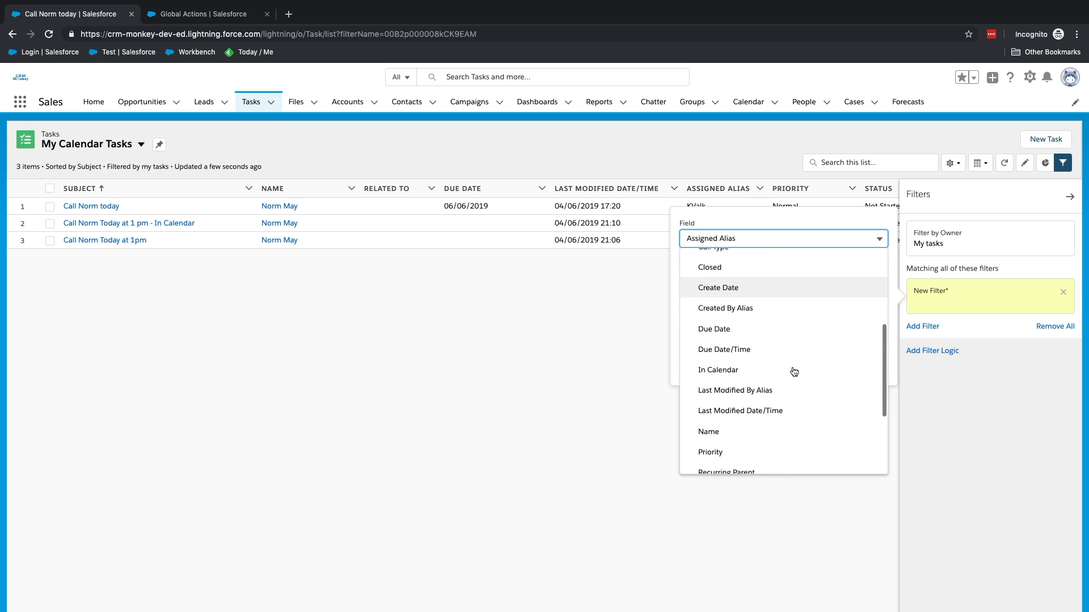
click(732, 306)
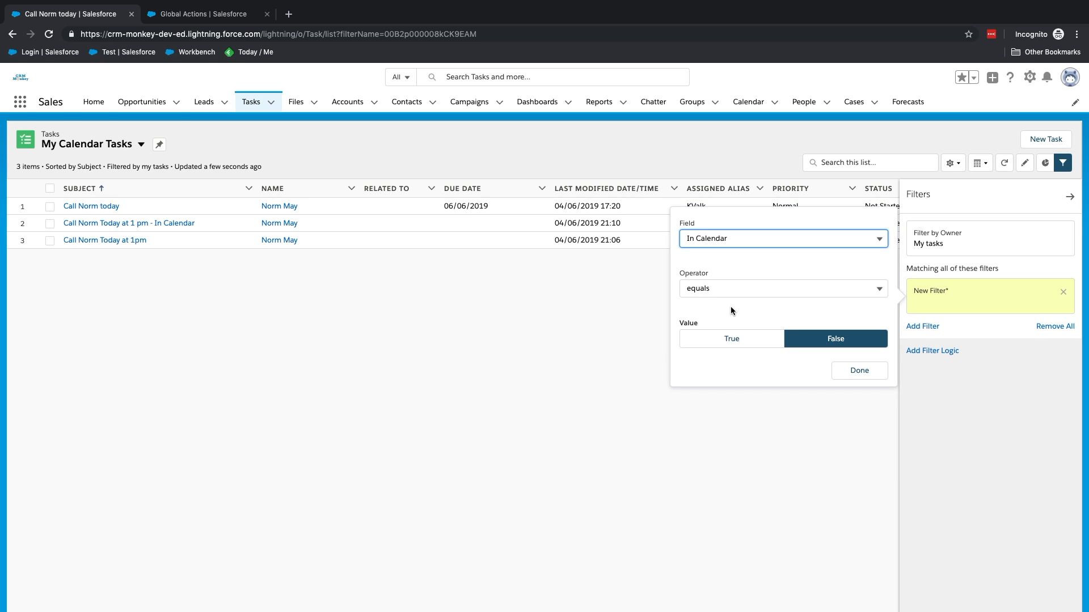
click(729, 340)
click(850, 377)
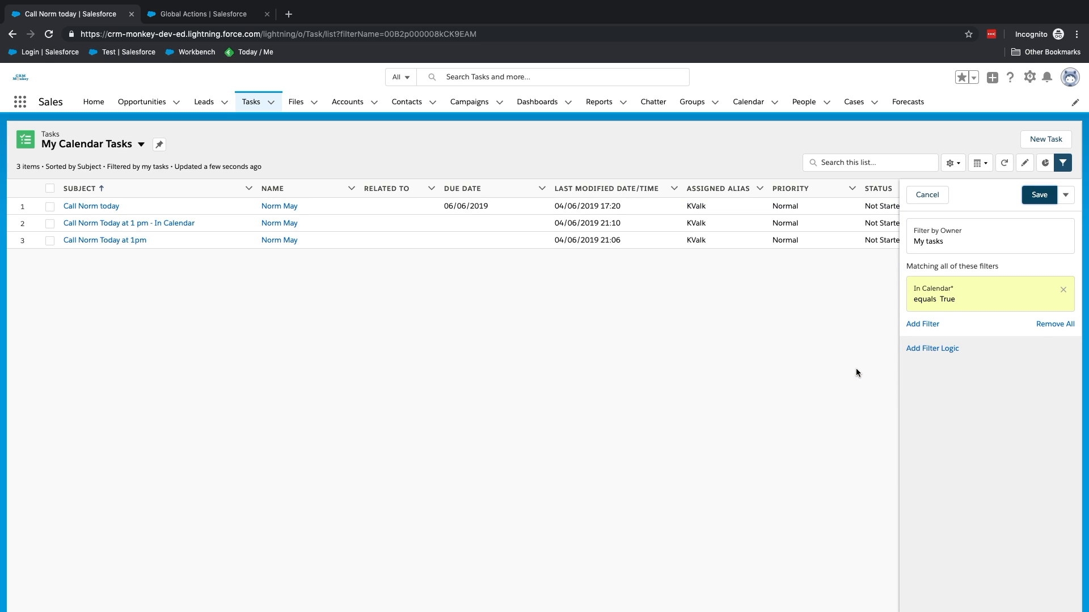
click(1039, 197)
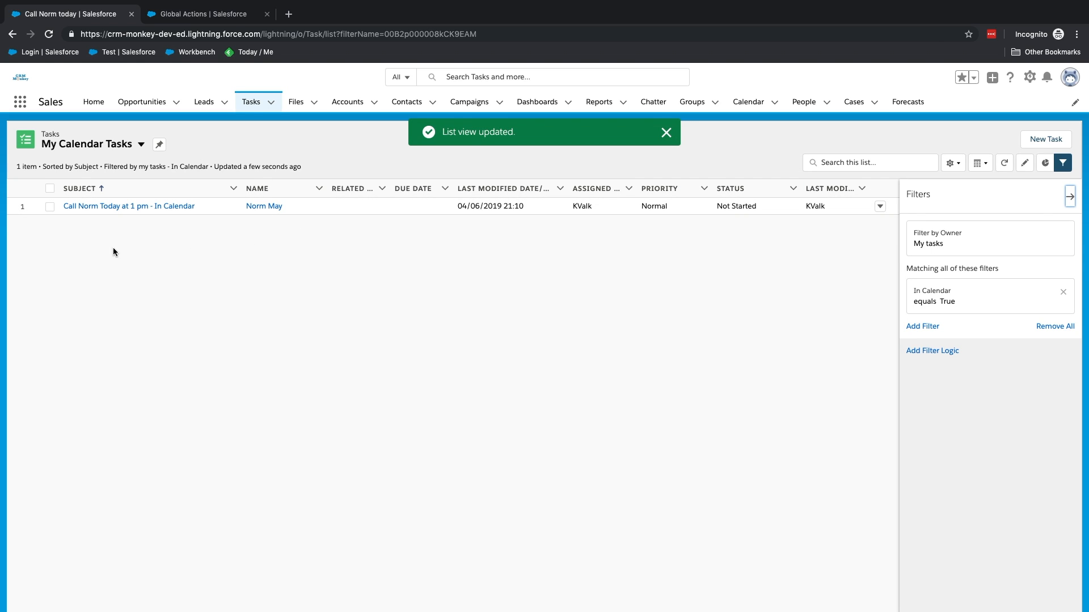
Apply the My Calendar Tasks filter to the My Tasks calendar and save the calendar.
click(738, 107)
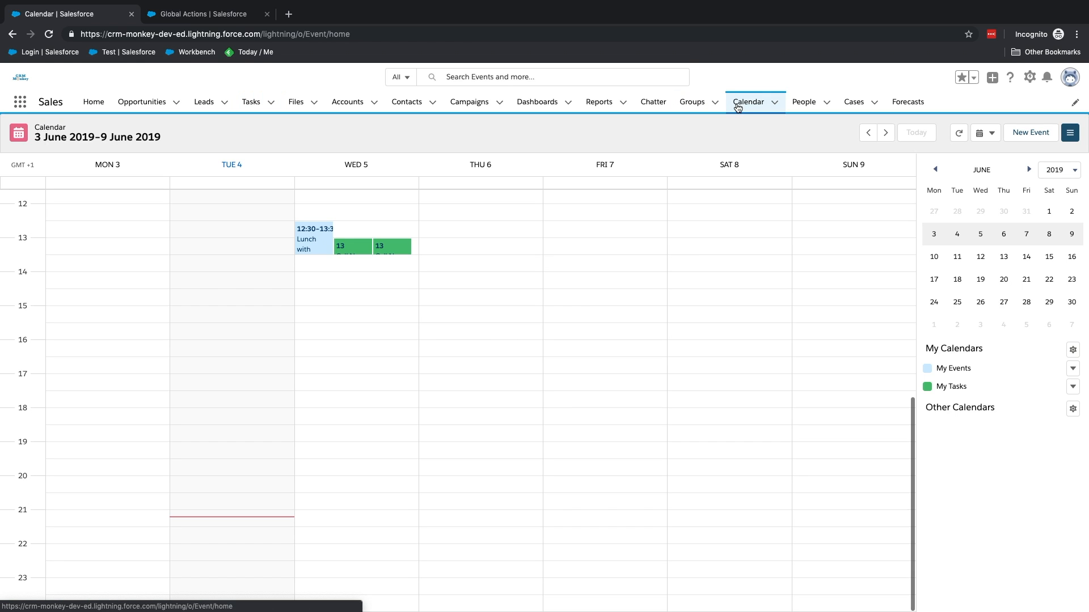
click(1070, 389)
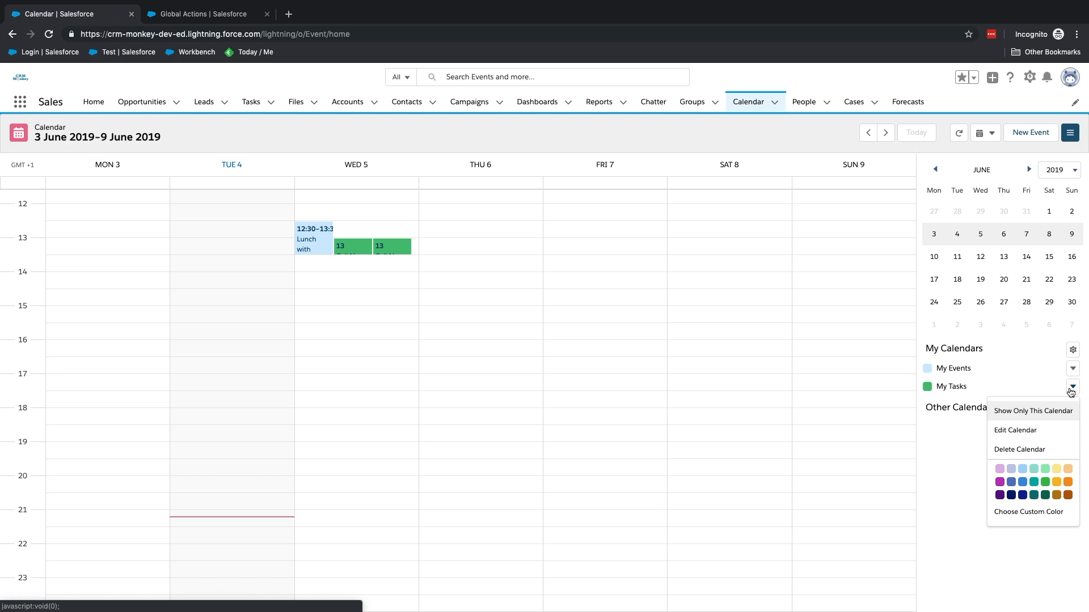
click(1019, 431)
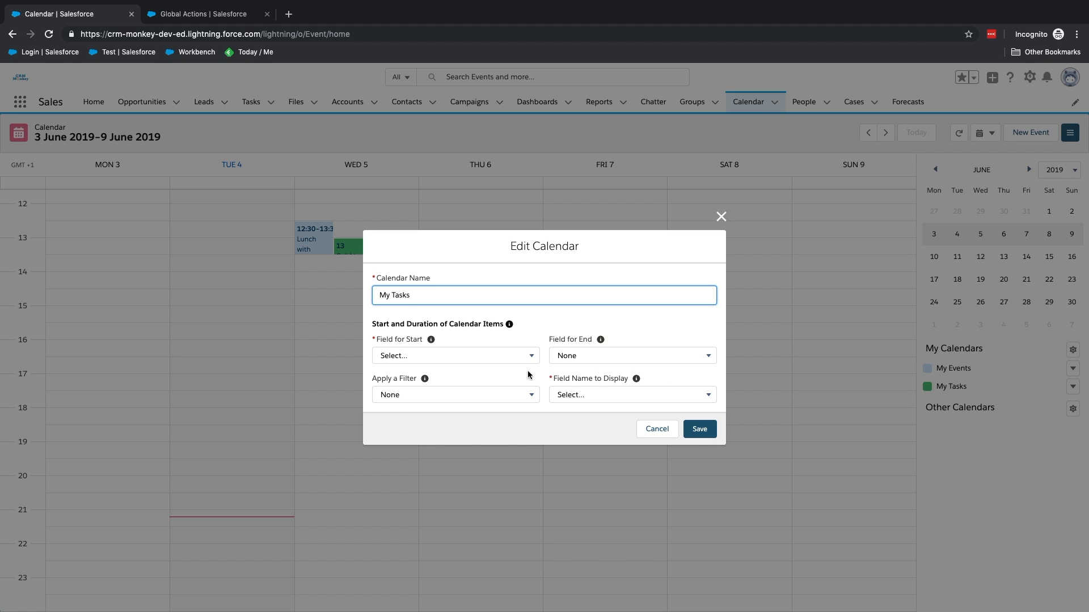
click(479, 395)
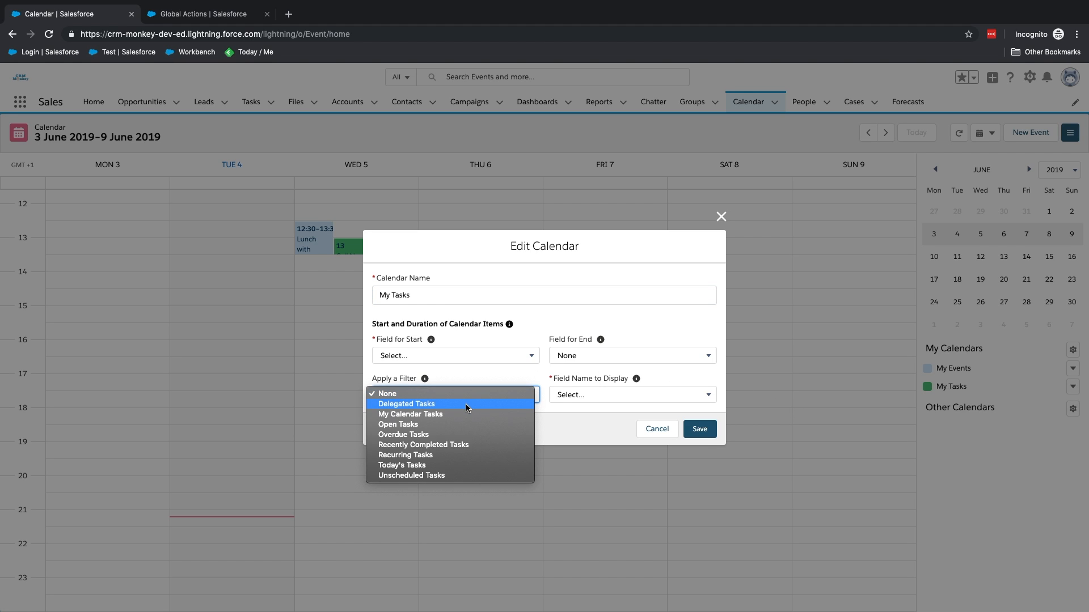
click(434, 416)
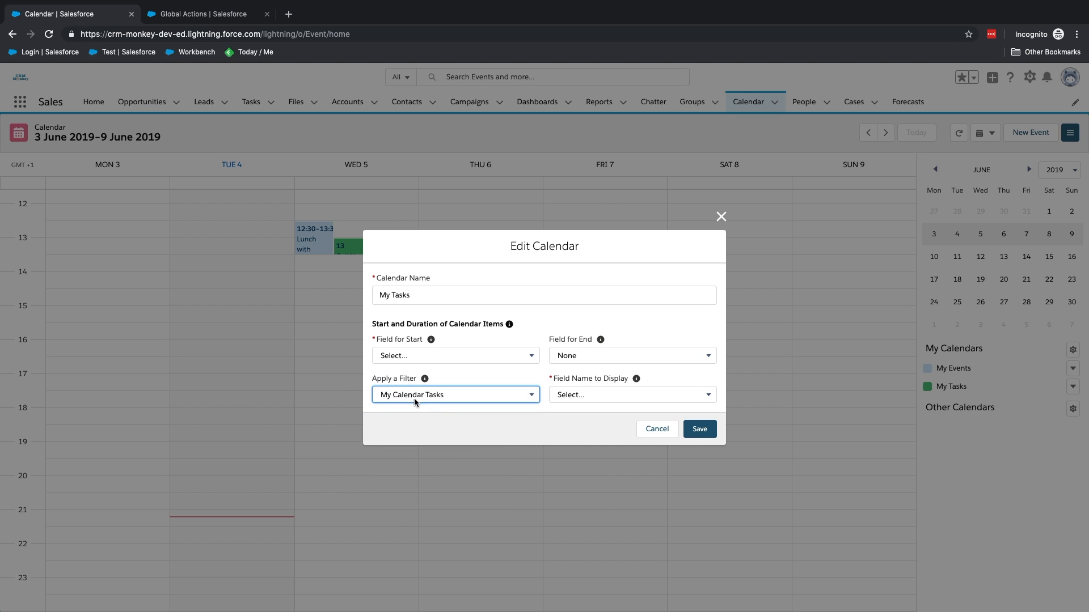
click(701, 430)
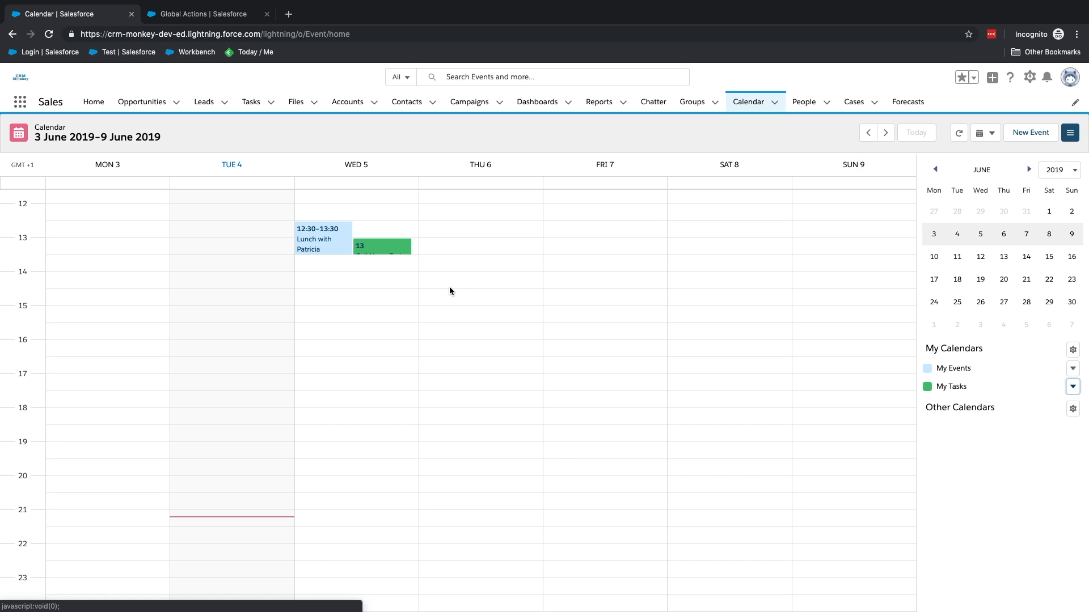
Examine the details of the Edge Emergency Generator opportunity, including its close date.
click(148, 106)
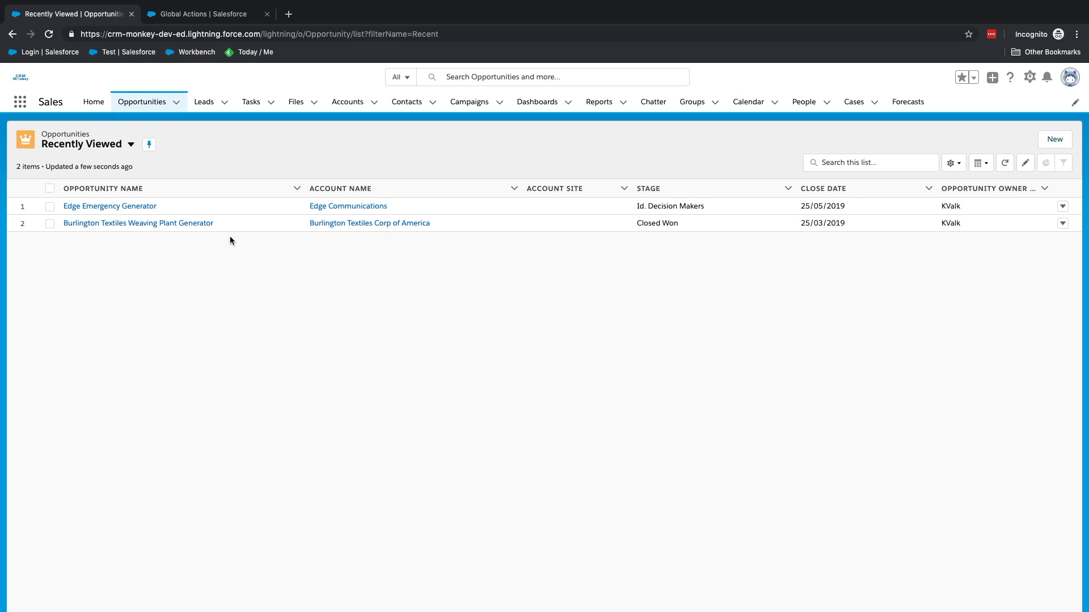
click(149, 206)
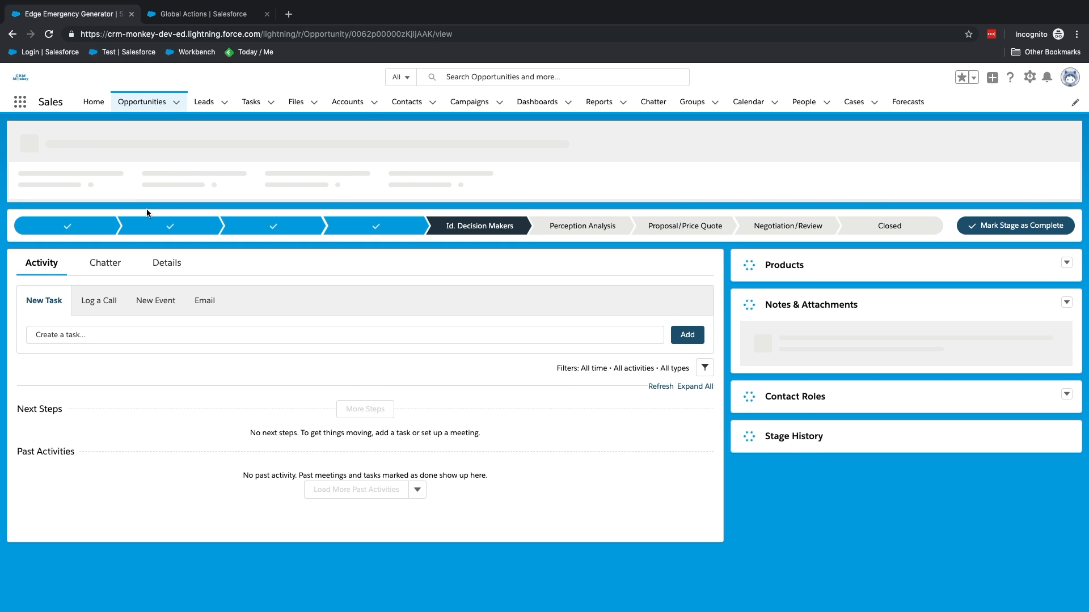
click(165, 271)
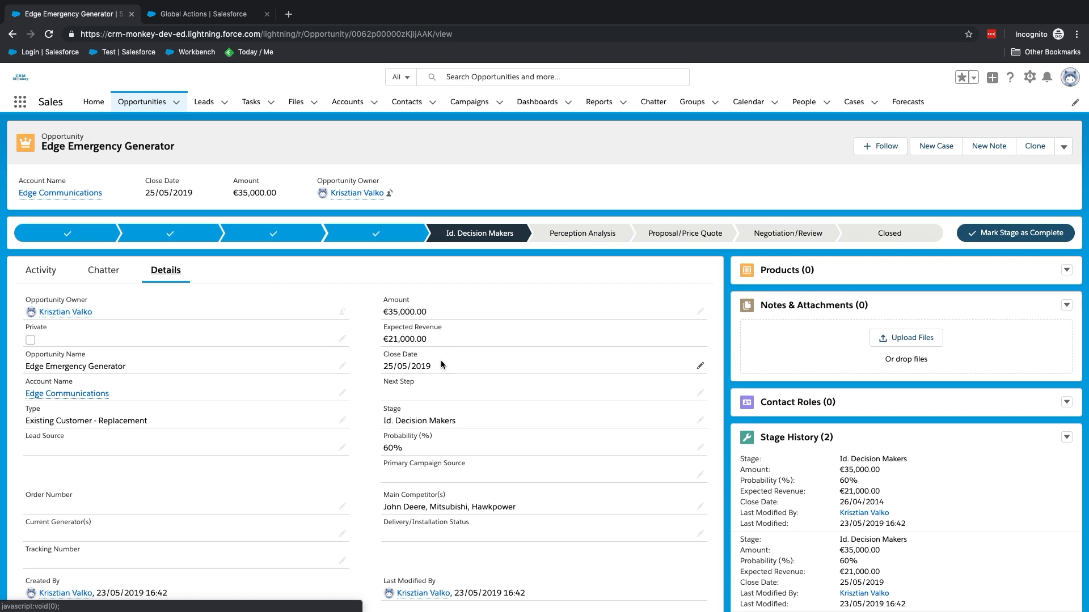
Start a new calendar based on the Opportunity object and name it Closing Opportunities.
click(746, 107)
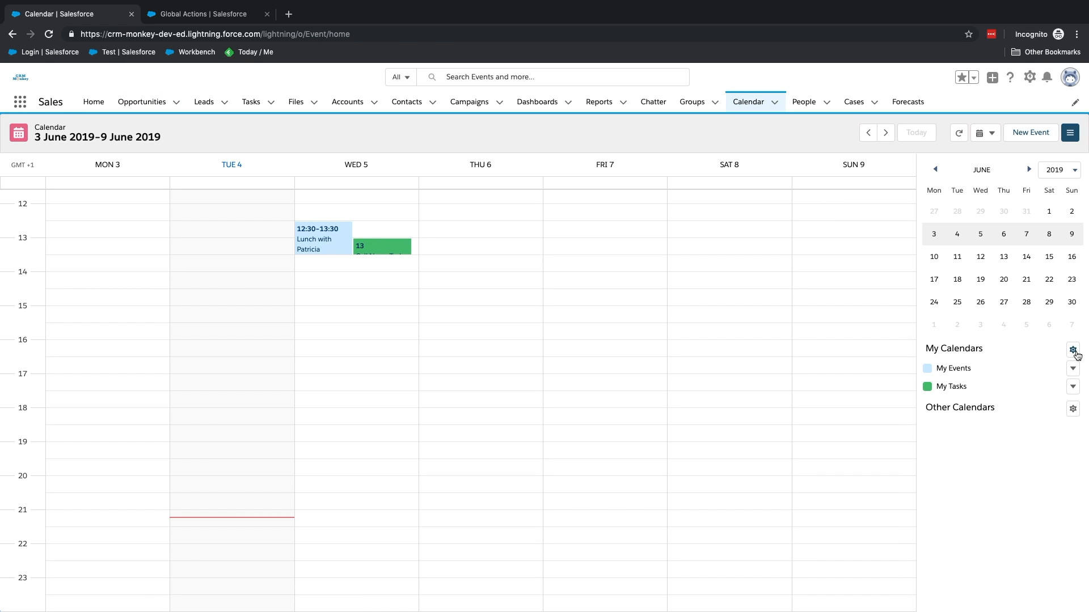
click(1073, 350)
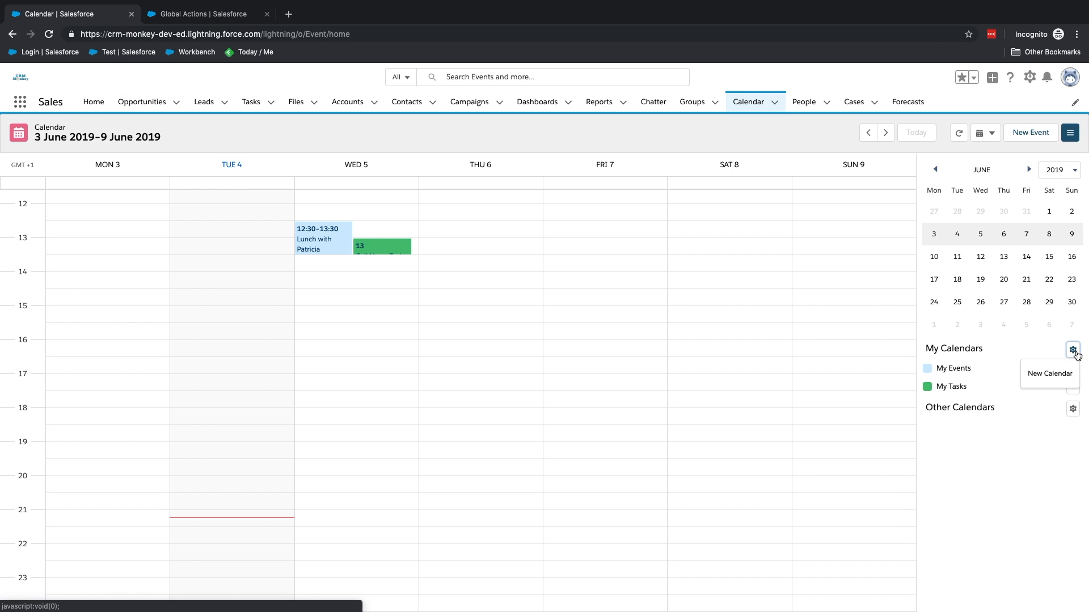
click(1047, 372)
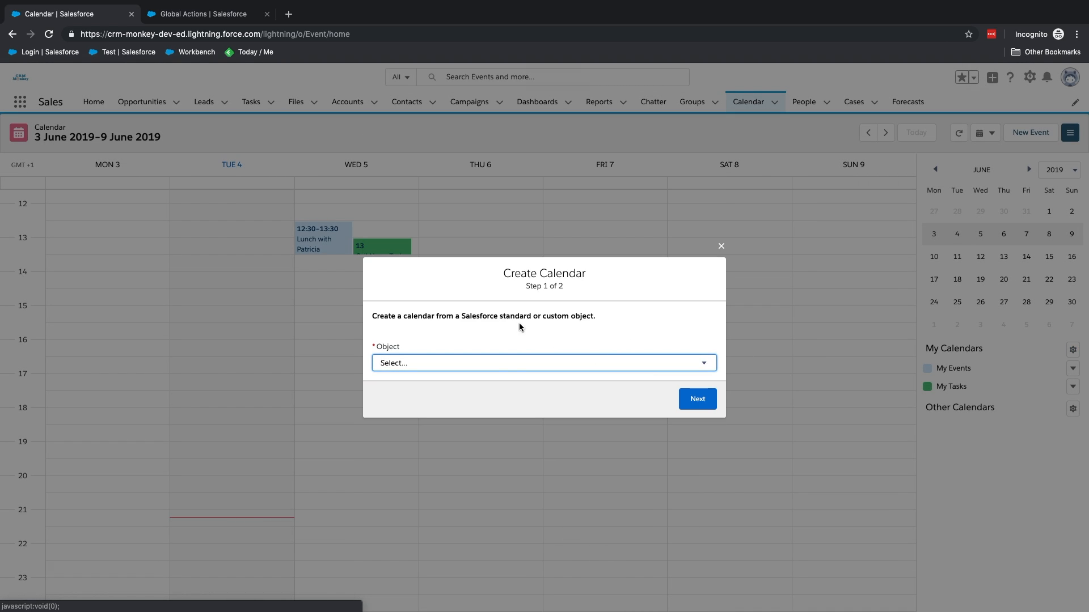
click(509, 364)
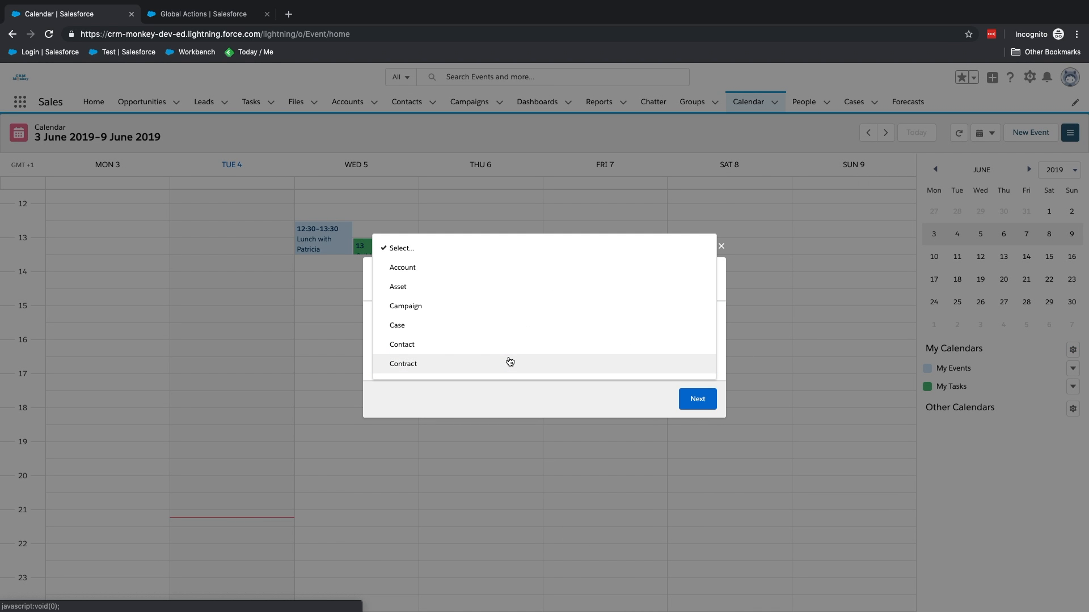
scroll(494, 363, down, 5)
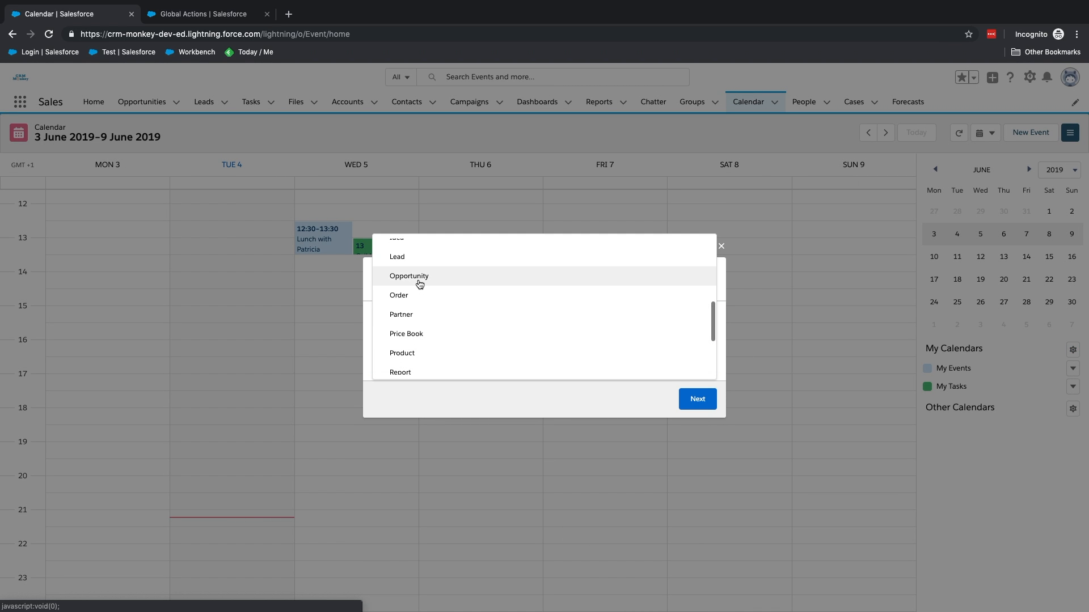
click(420, 278)
click(703, 401)
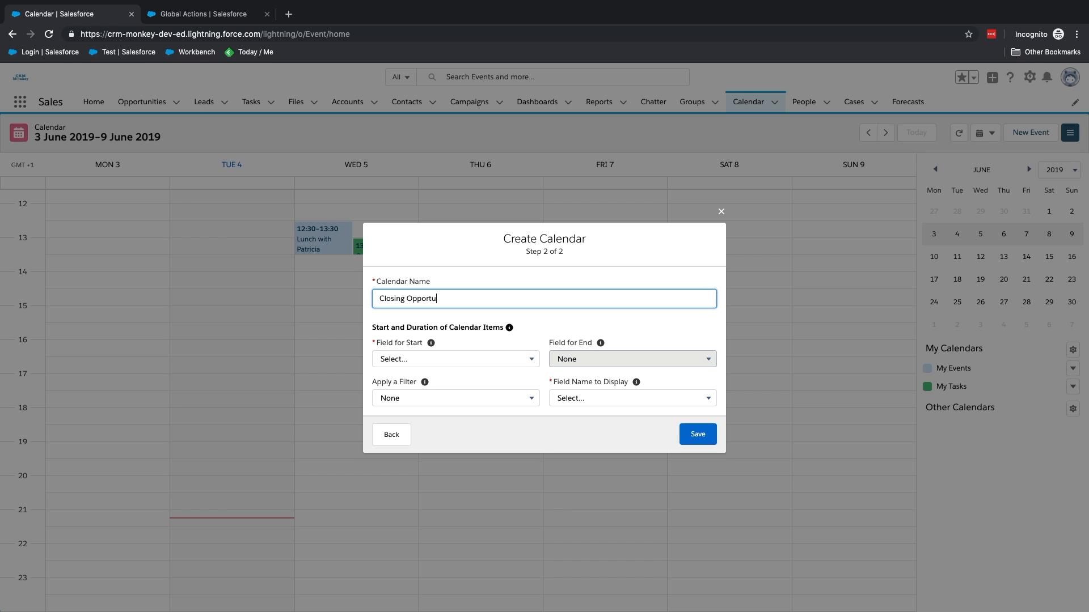
Set the calendar's start field to Close Date (Date), with None for both the end field and the filter.
click(480, 360)
click(471, 370)
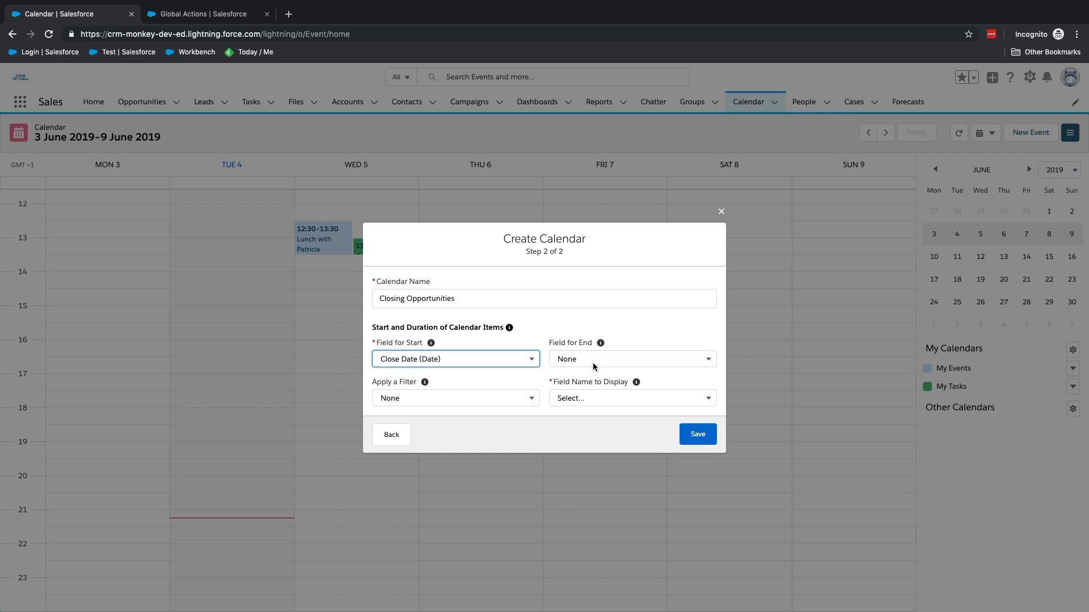
click(593, 360)
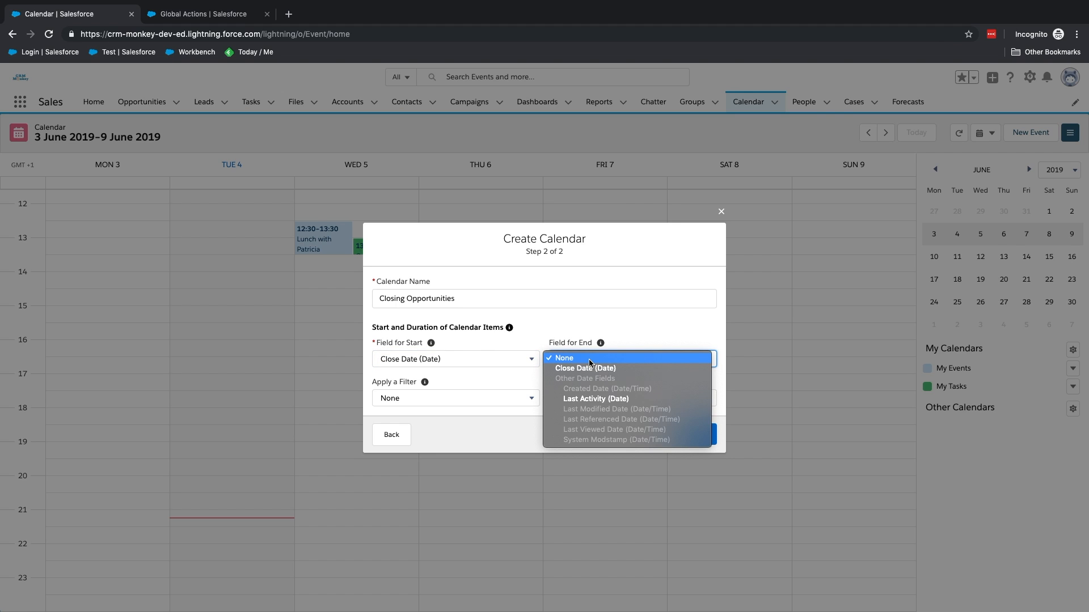
click(590, 361)
click(452, 396)
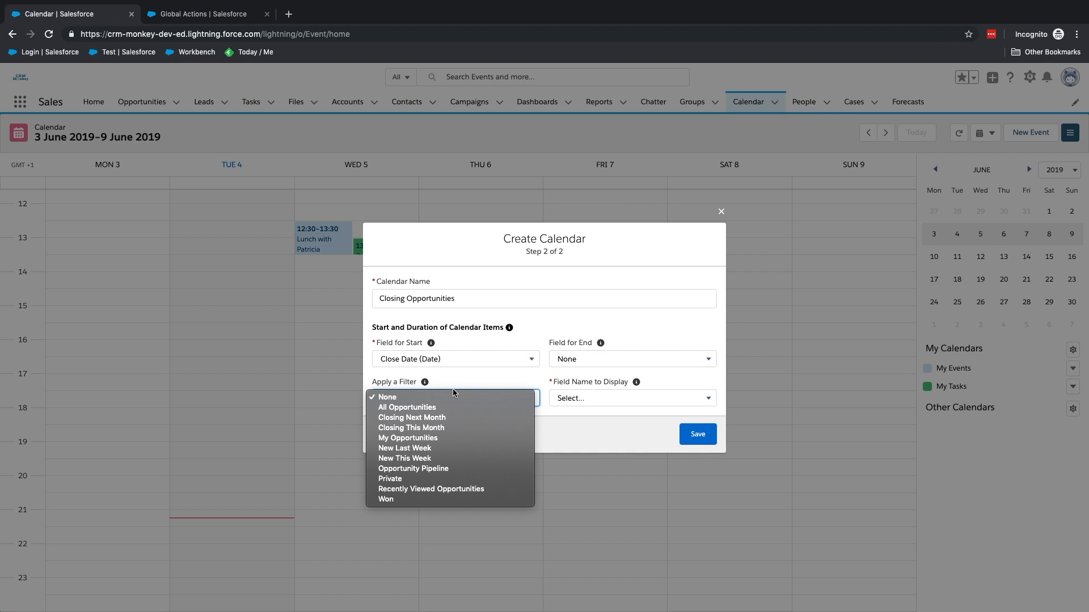
click(389, 397)
Display the calendar items by Name, save the Closing Opportunities calendar and go back to the week of 20–26 May 2019.
click(585, 400)
scroll(593, 541, down, 2)
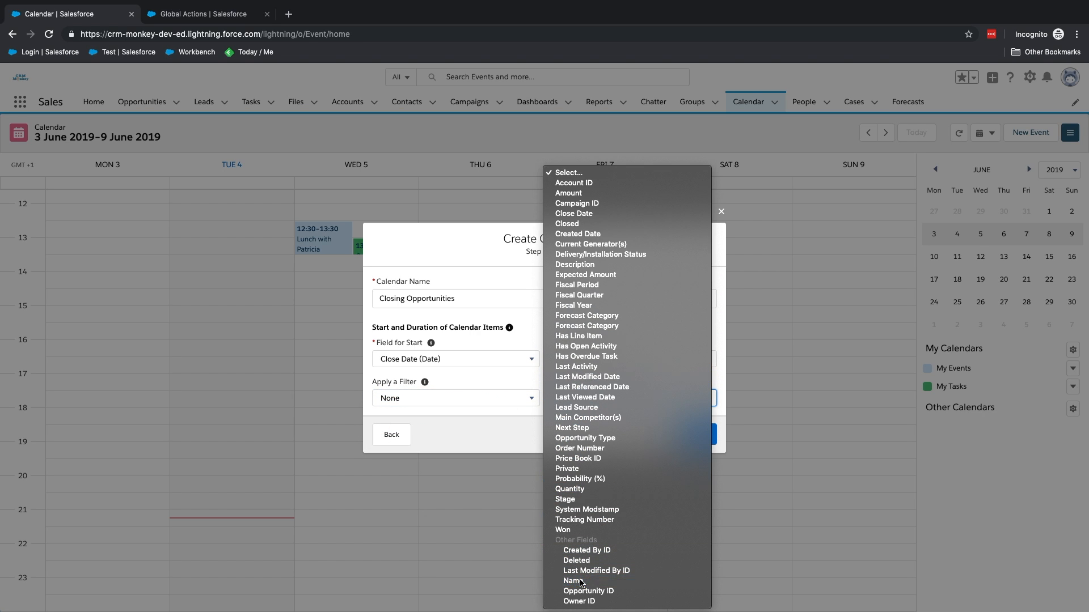
click(583, 582)
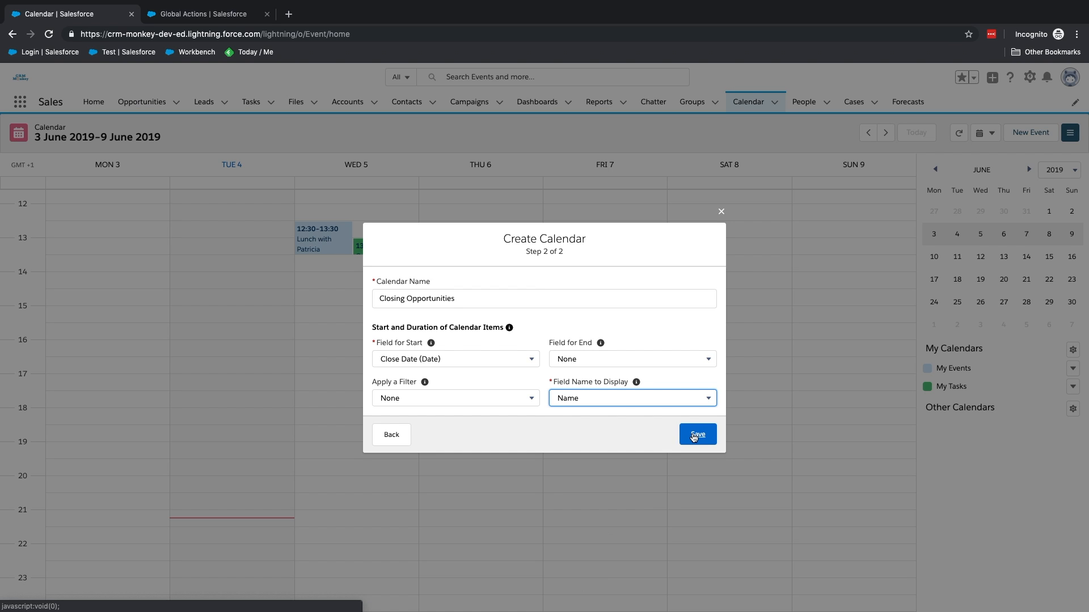
click(695, 436)
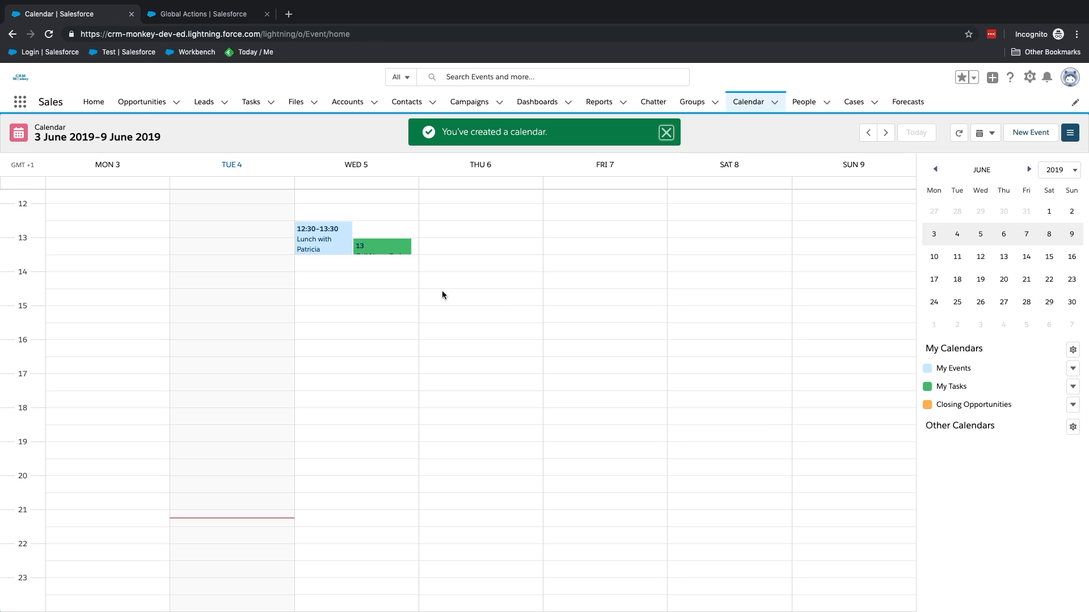
click(869, 135)
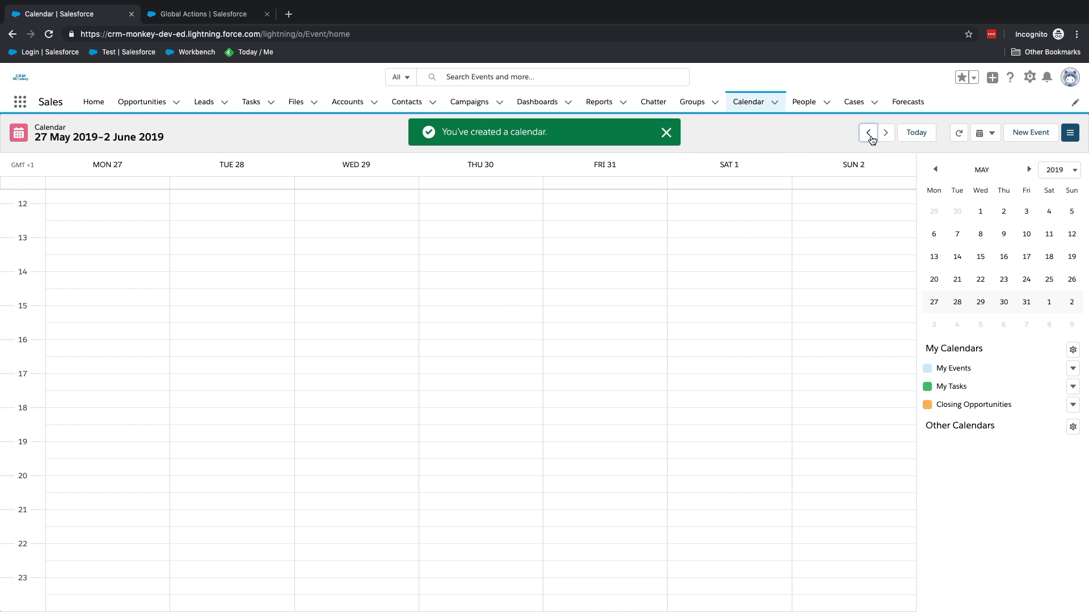
click(869, 134)
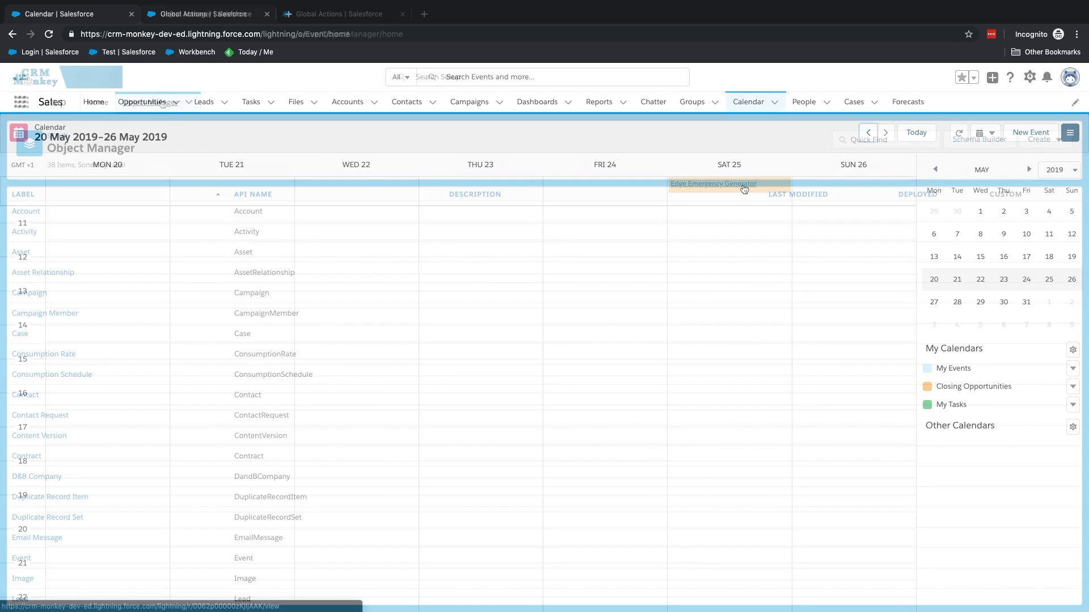
Find the Opportunity object in Object Manager and start a new custom field of type Formula on it.
click(869, 139)
text(opp)
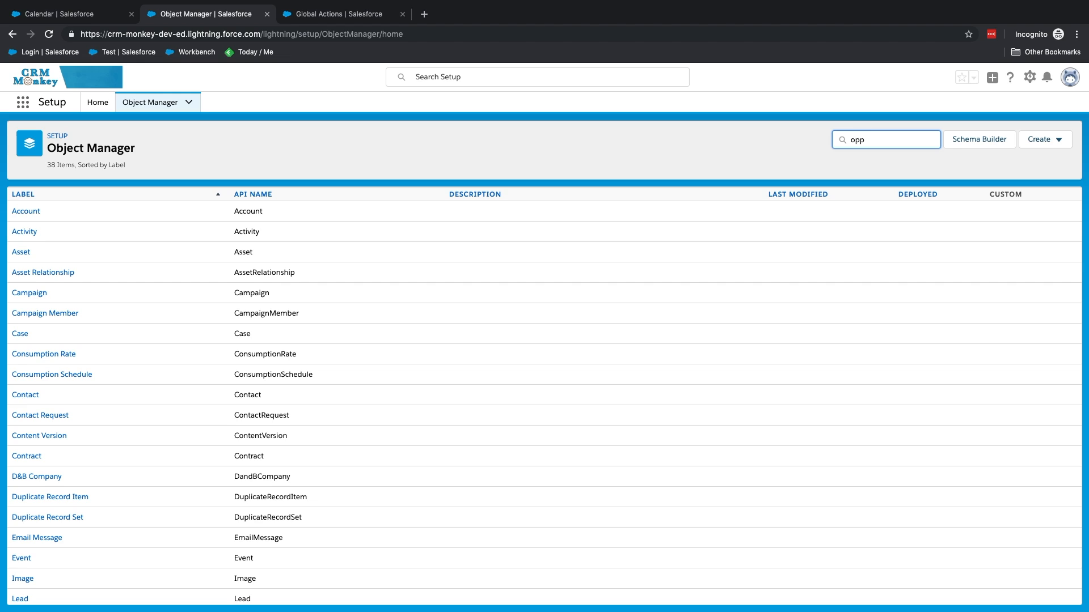
click(41, 213)
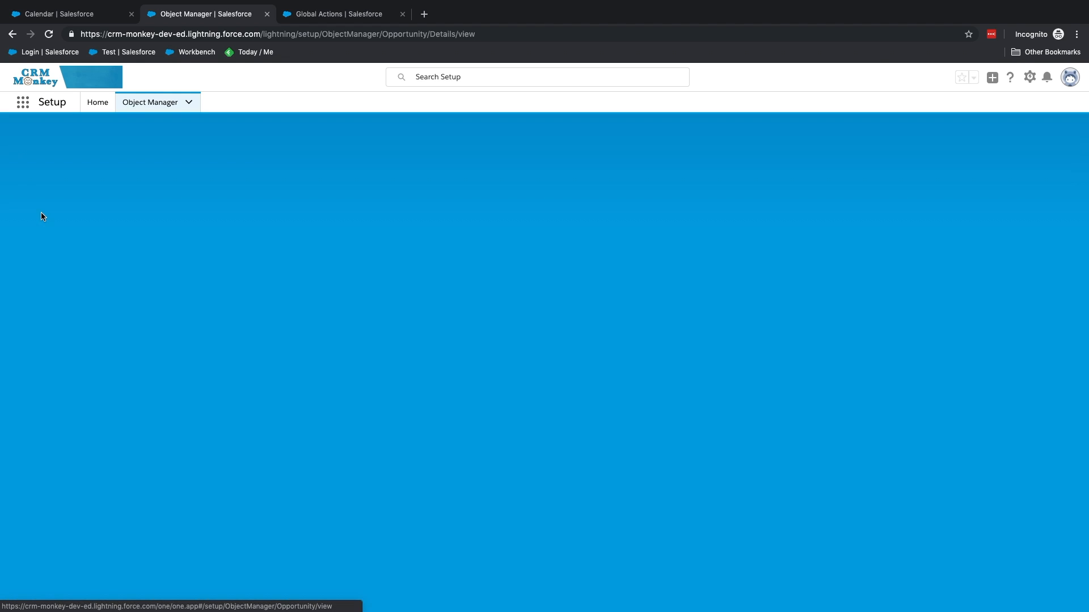
click(42, 216)
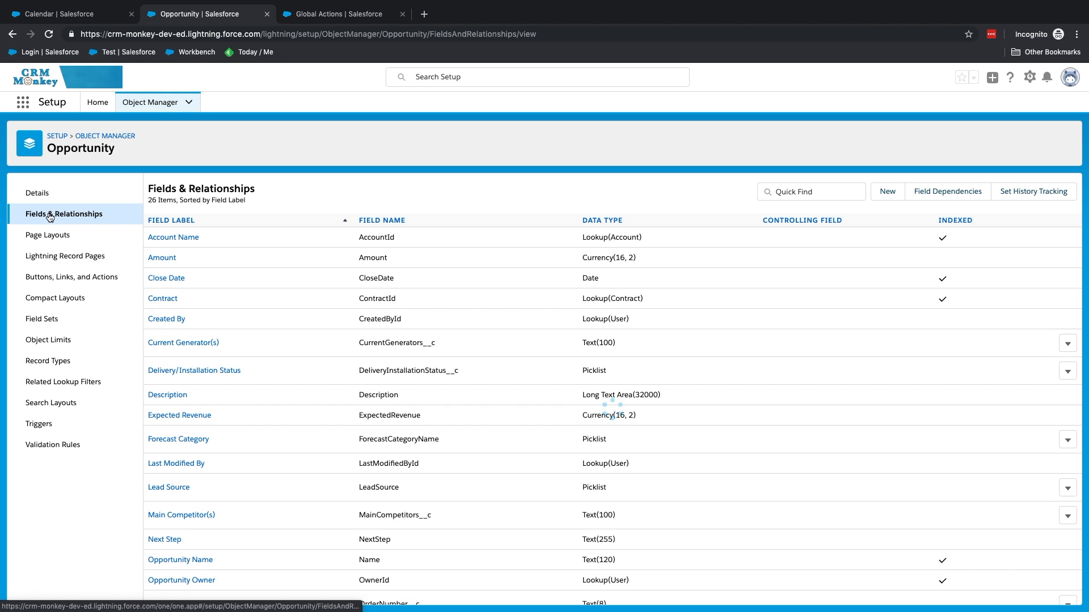
click(888, 192)
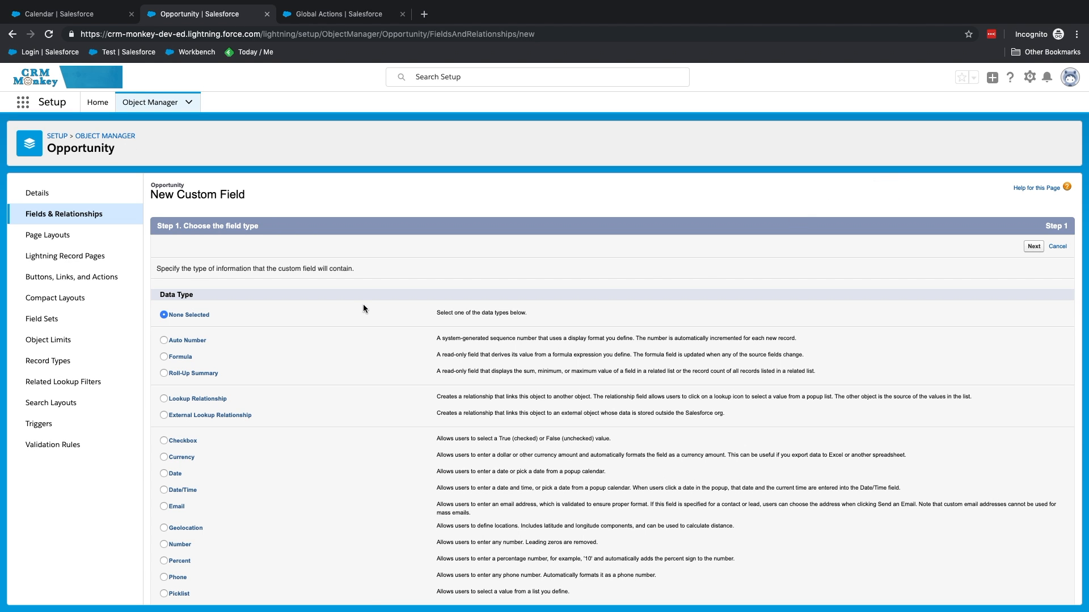
click(163, 358)
click(1030, 250)
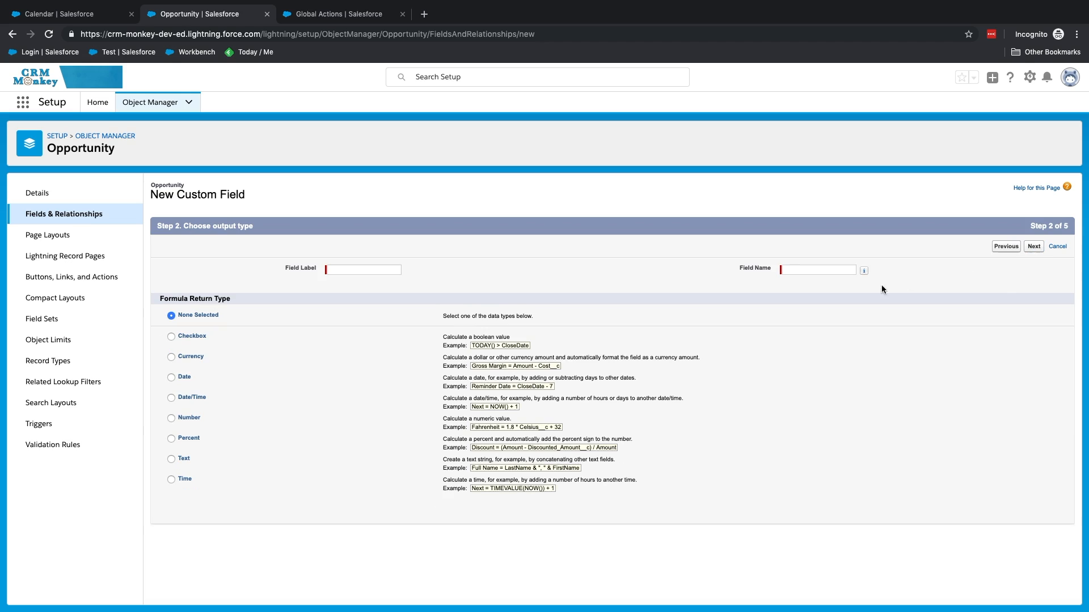
Give the formula field the return type Date and the label 7 Days before Closing, and continue to the formula.
click(171, 377)
click(346, 274)
text(7 Da)
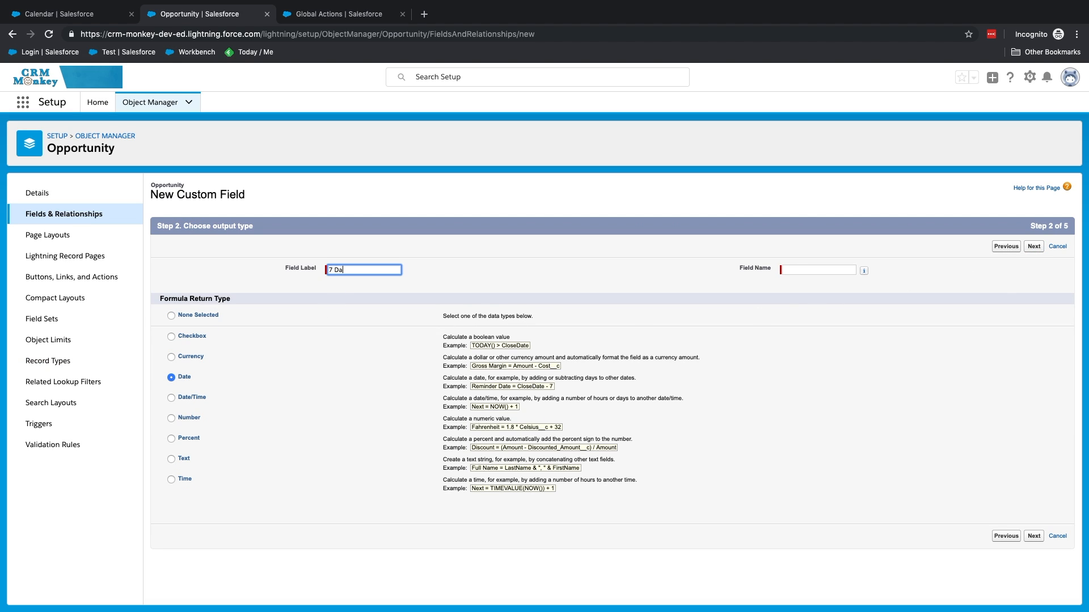
text(ys before Closing)
key(Tab)
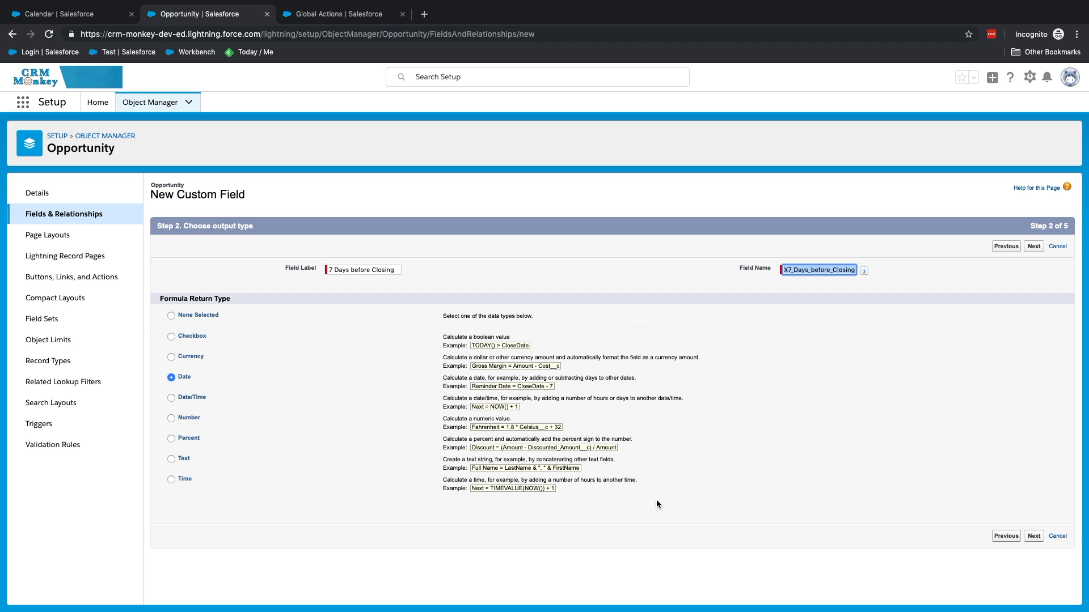
click(1034, 536)
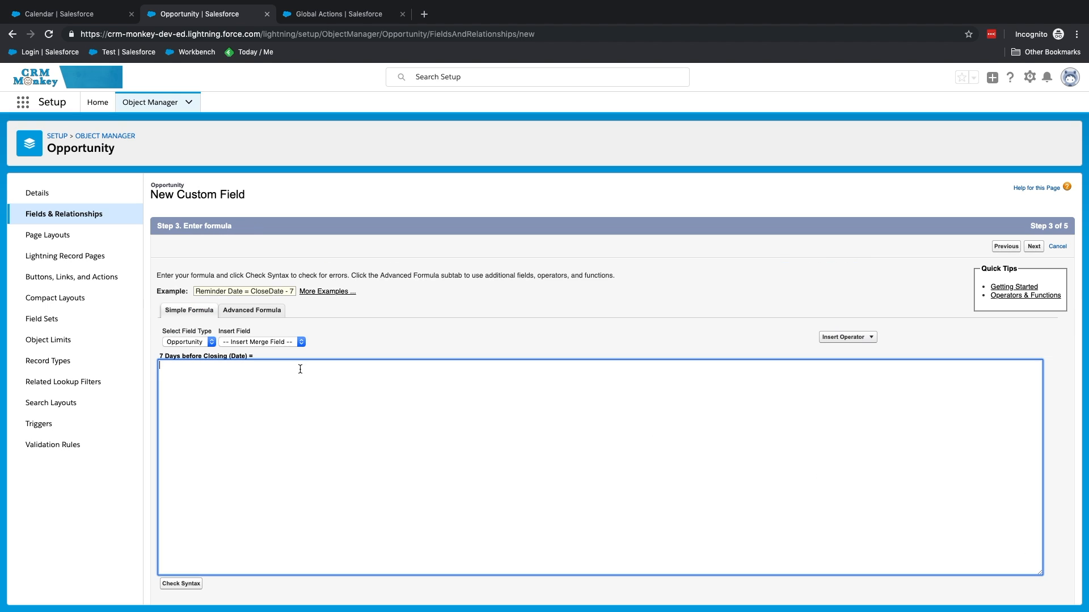
Enter the formula CloseDate - 7, check its syntax and continue to field-level security.
click(261, 342)
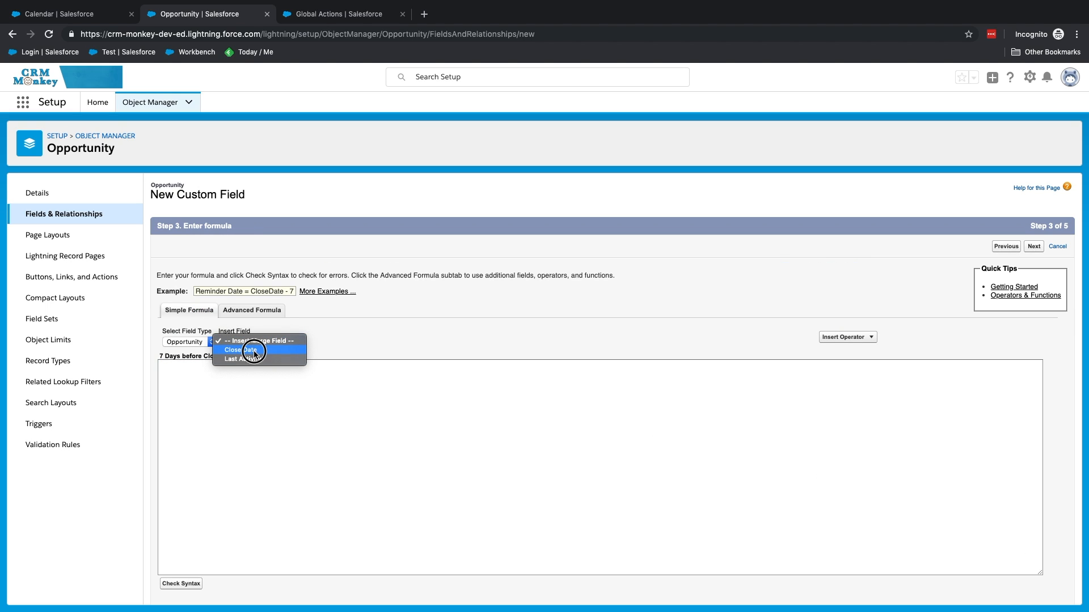
click(261, 361)
text(- 7)
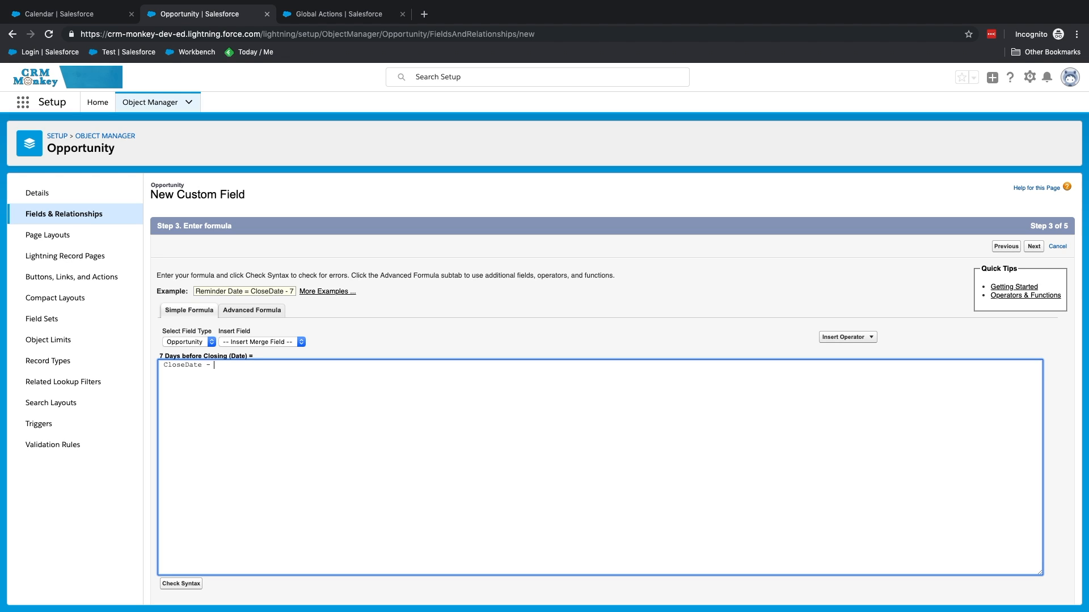
click(181, 586)
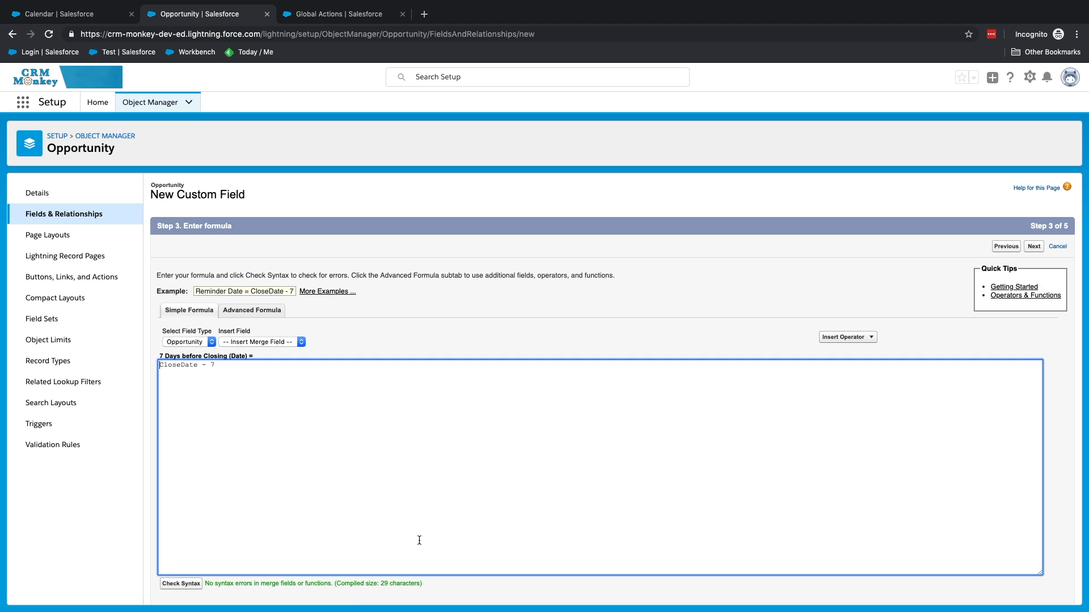
scroll(591, 530, down, 3)
click(1035, 592)
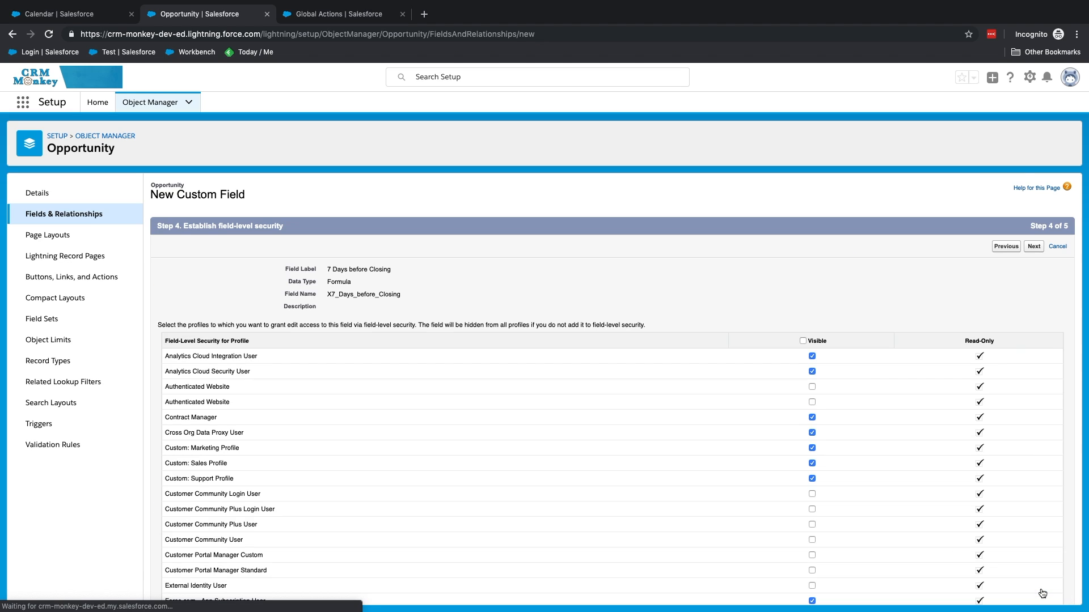
Make the 7 Days before Closing field visible to all profiles, exclude it from all page layouts and save it.
click(803, 342)
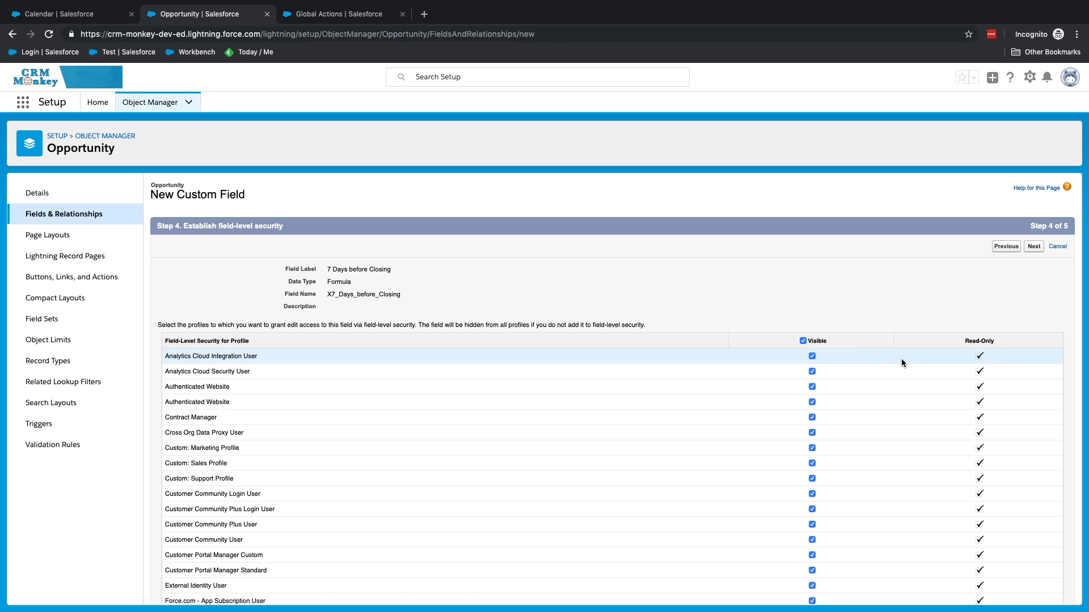
click(1034, 247)
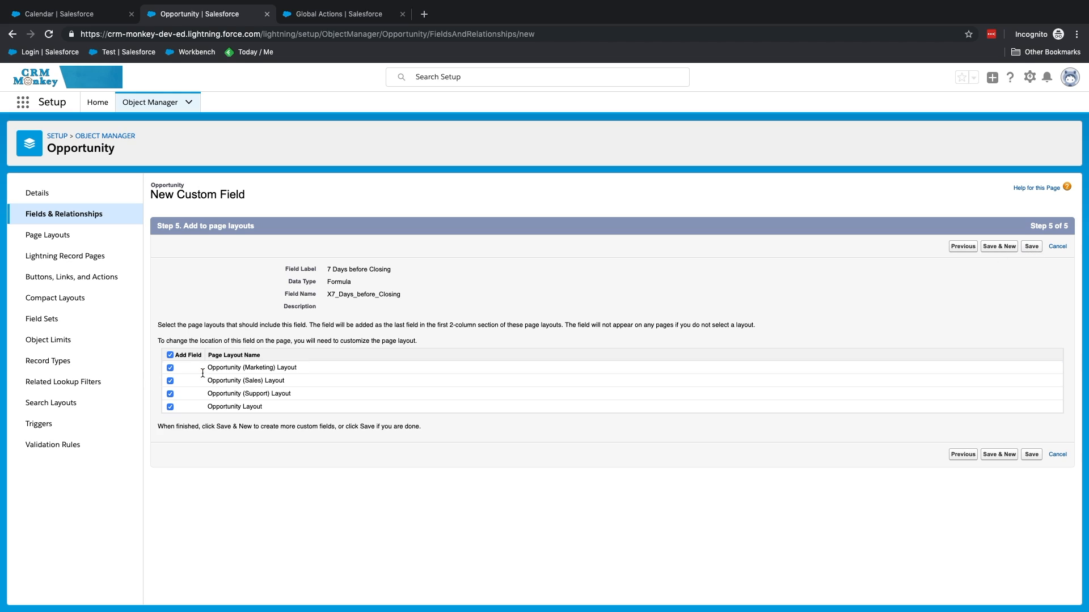
click(171, 355)
click(1034, 246)
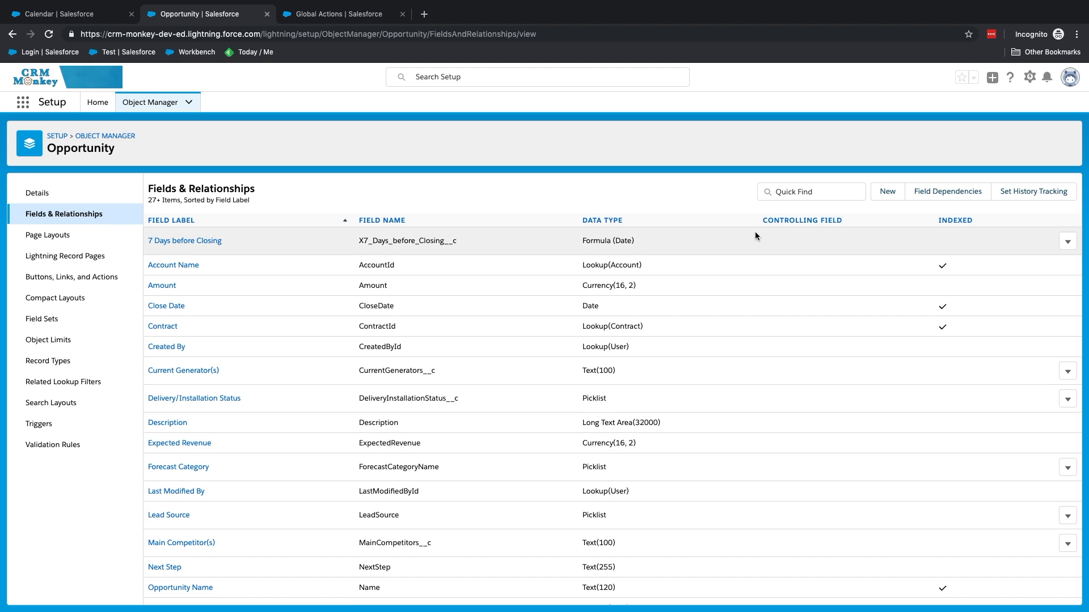
Return to the Salesforce calendar, reload the page and go back to the week of 20–26 May 2019.
click(84, 17)
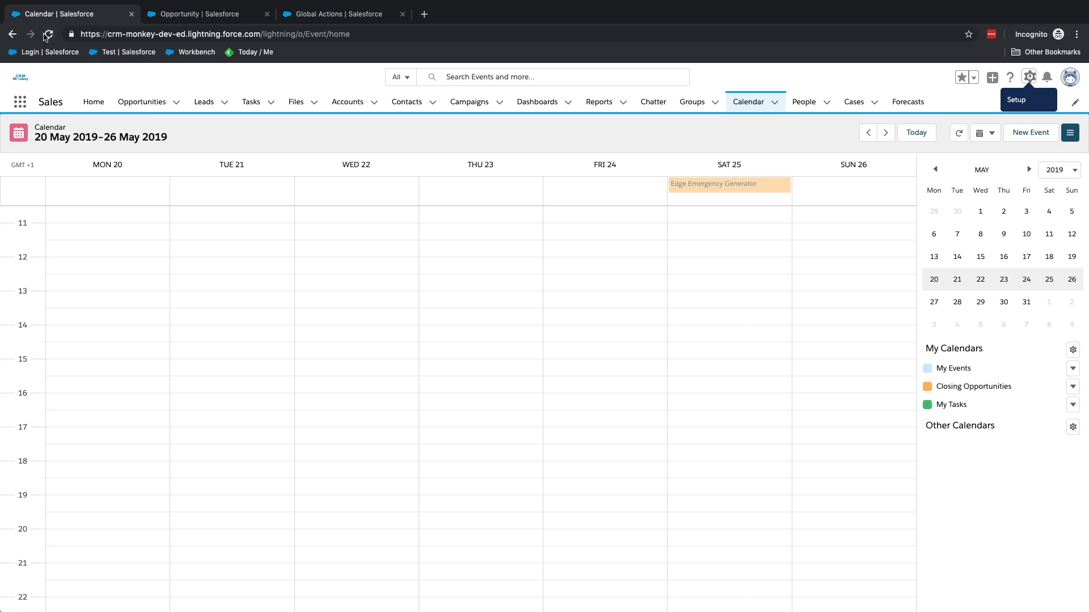
click(49, 36)
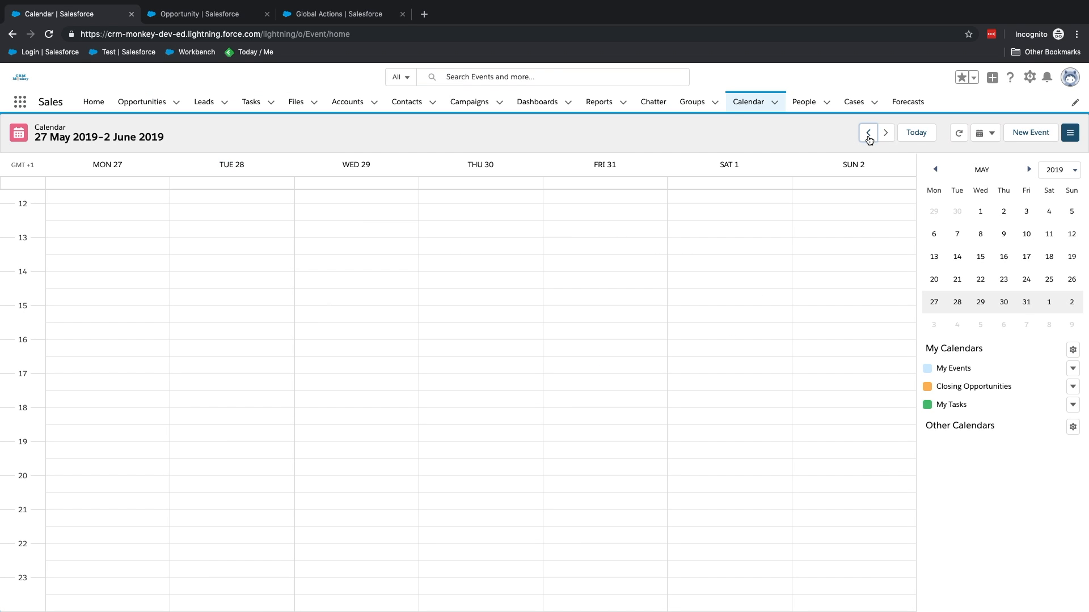
click(868, 134)
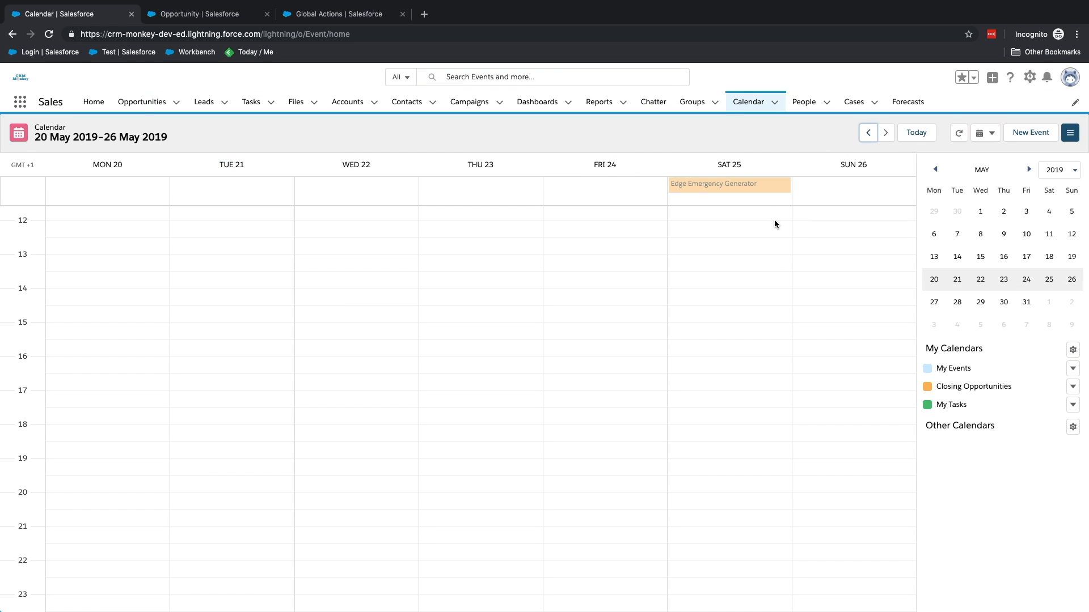
Change the Closing Opportunities calendar's start field to 7 Days before Closing (Date), save it and show the week of 13–19 May 2019.
click(1072, 386)
click(1044, 430)
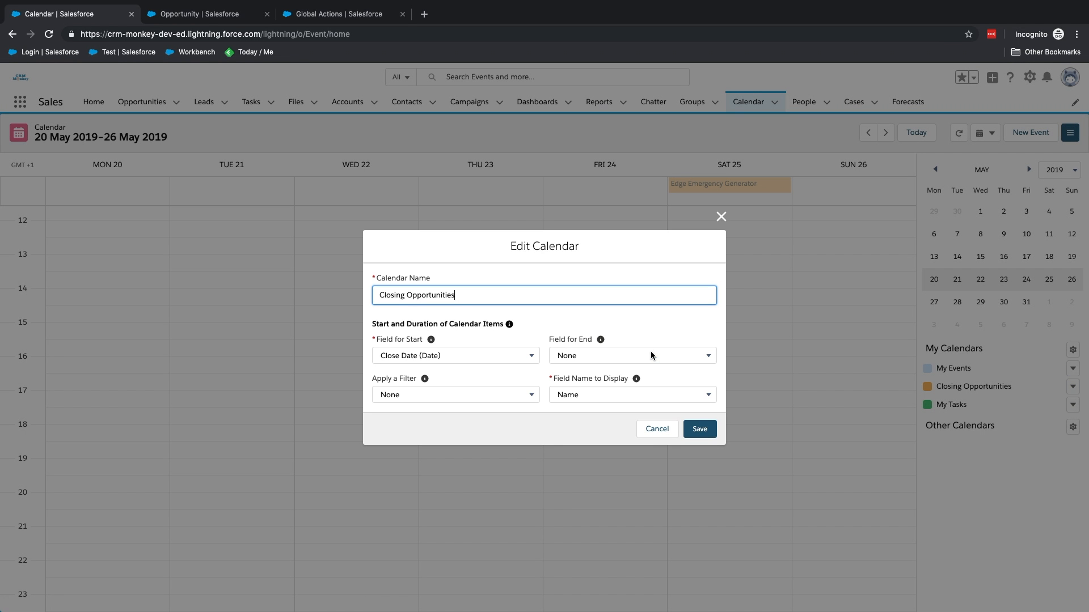
click(415, 360)
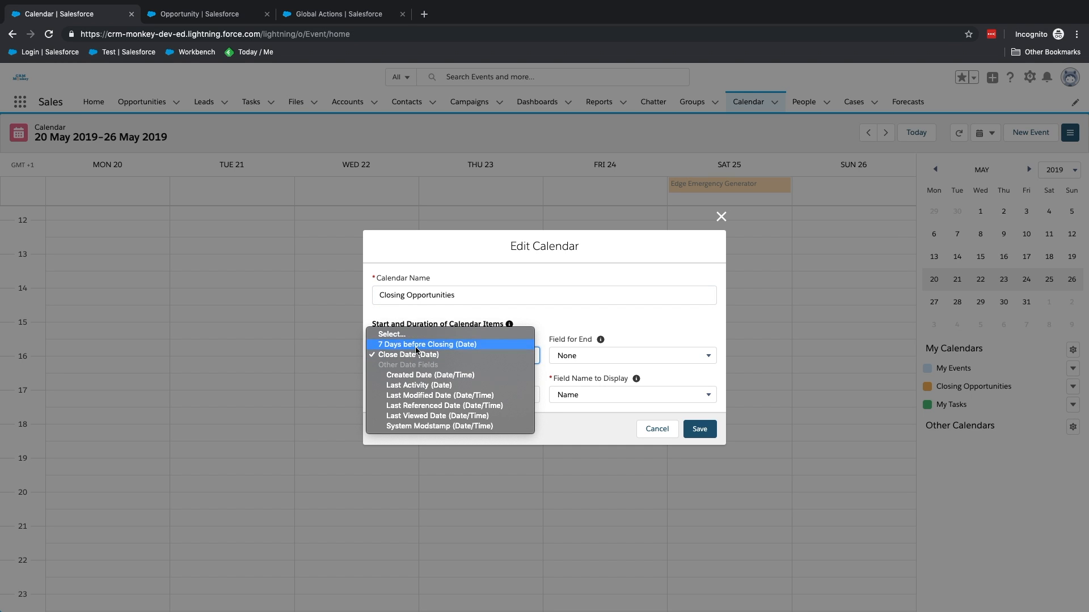
click(416, 346)
click(701, 430)
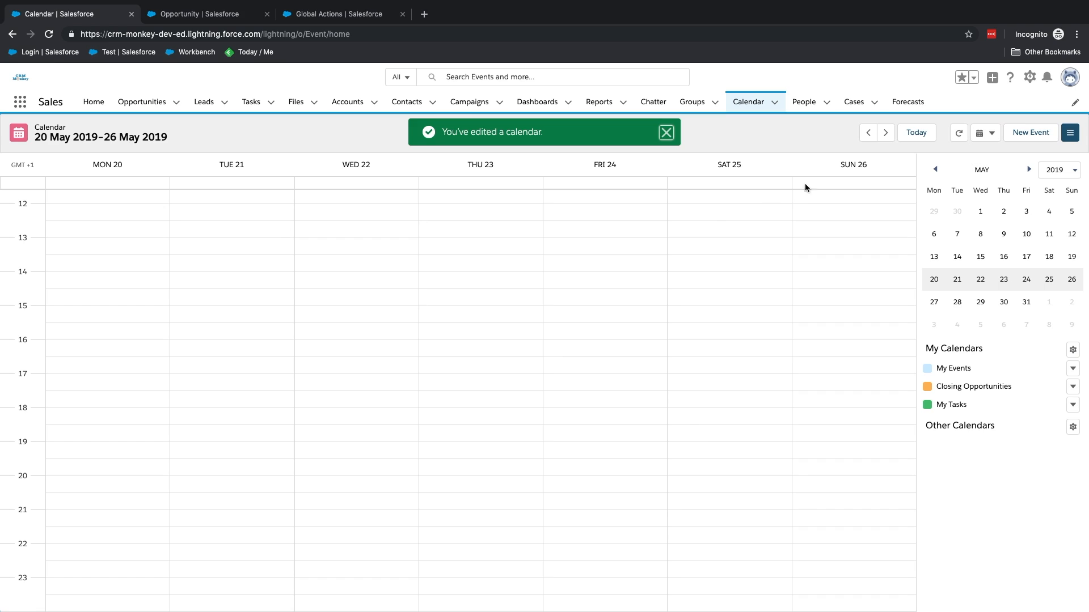
click(868, 134)
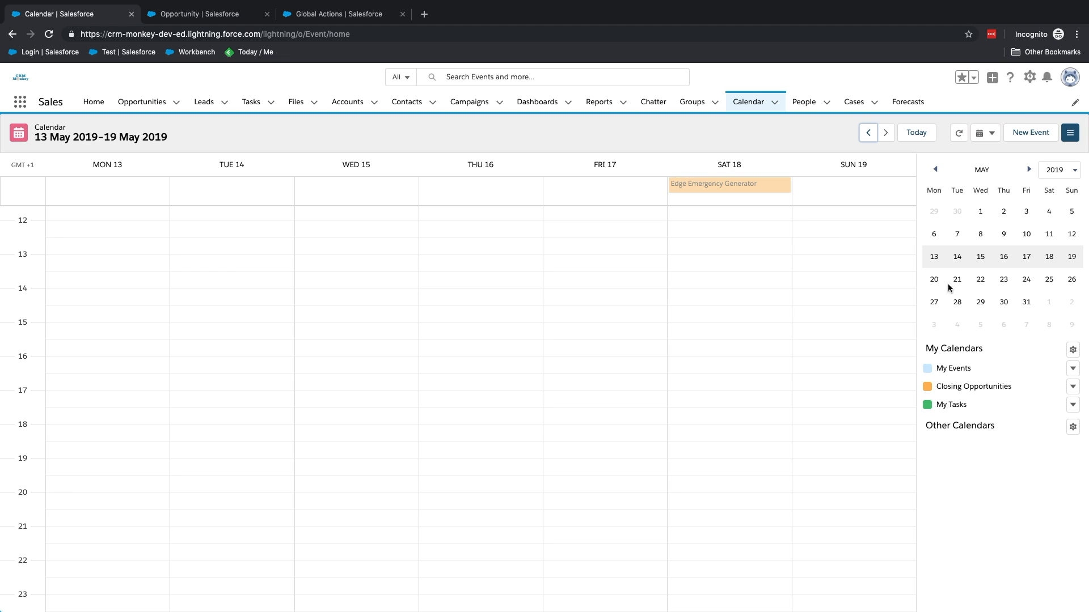
Examine the Public Calendars and Resources option for adding another calendar and its Setup page, and return to the calendar.
click(1075, 428)
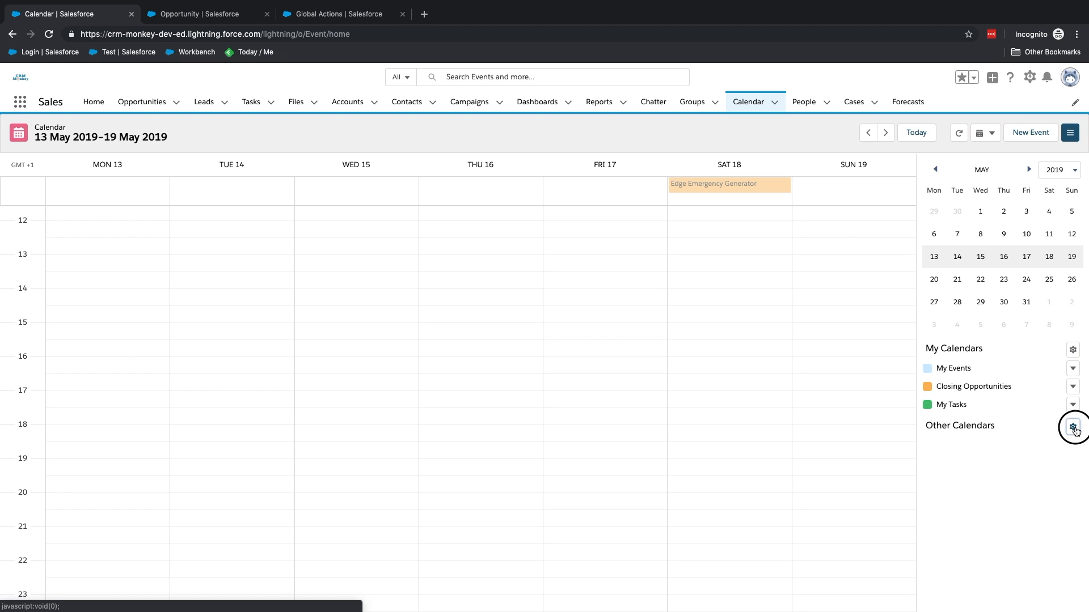
click(1057, 457)
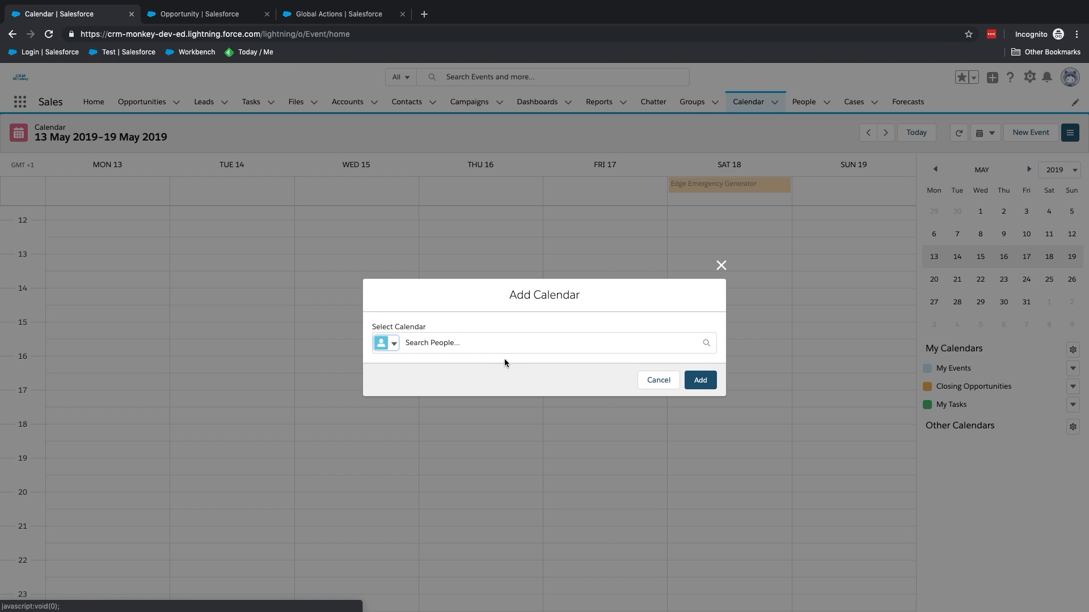
click(395, 345)
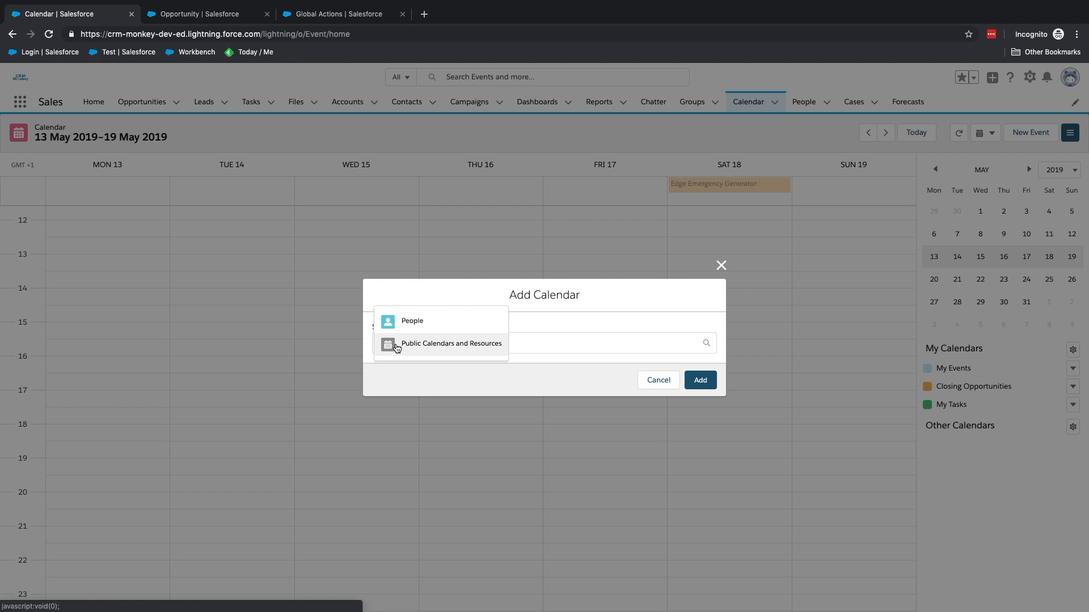
click(399, 346)
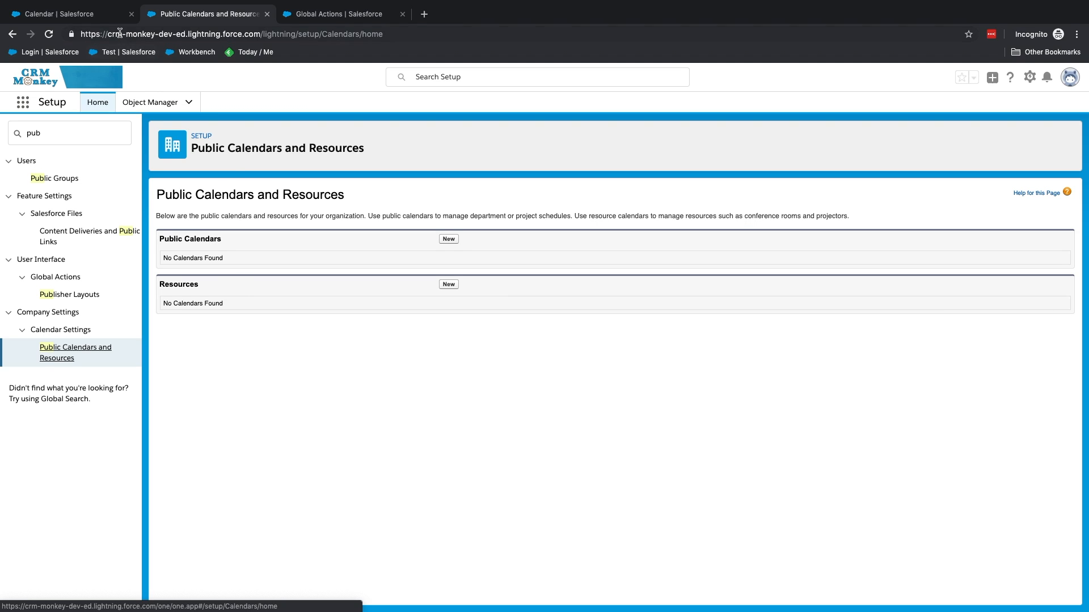
click(93, 15)
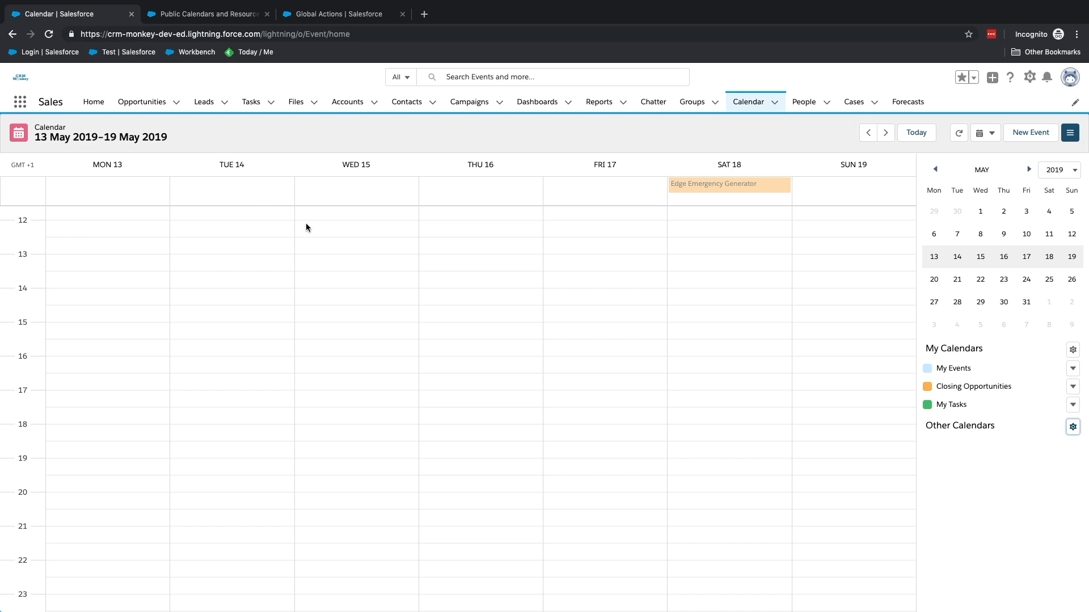